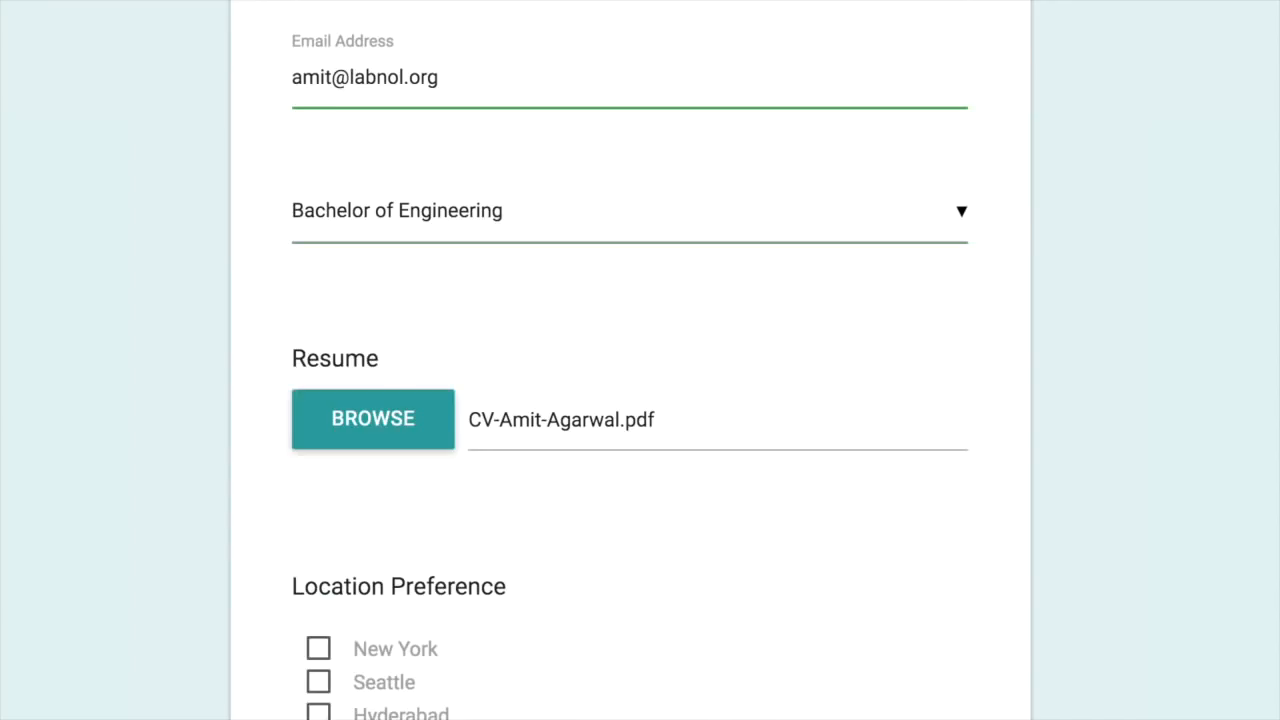
# Step: Tick New York and Seattle as location preferences and answer No to Applied Before
pyautogui.scroll(-3, 630, 360)
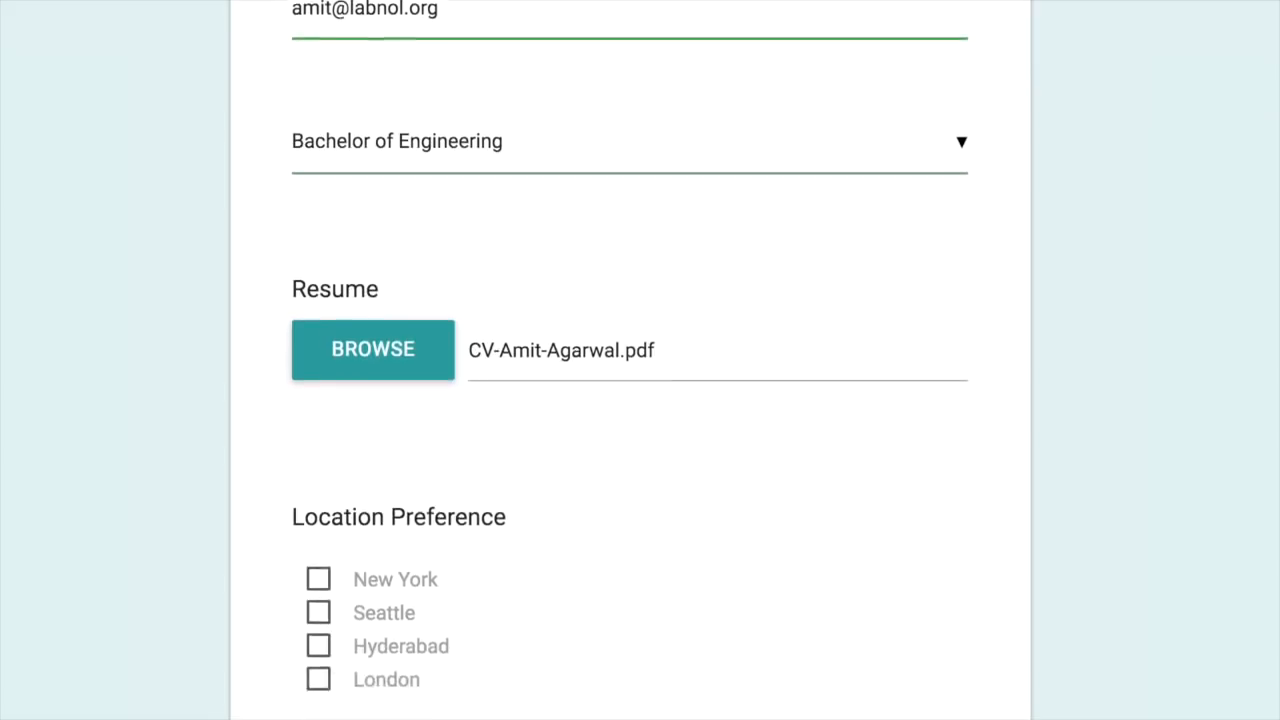
pyautogui.click(318, 343)
pyautogui.click(318, 376)
pyautogui.scroll(-2, 630, 360)
pyautogui.click(322, 516)
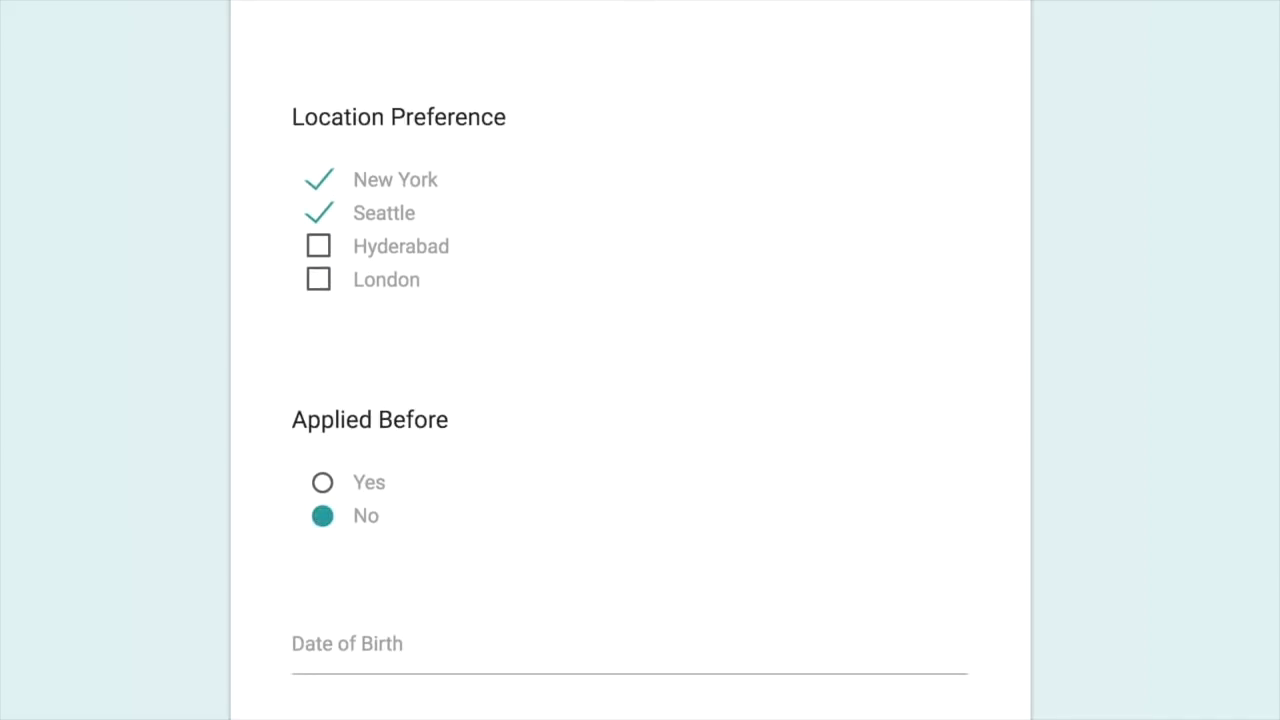
# Step: Set the Date of Birth to 10 August 2010 in the calendar
pyautogui.click(348, 644)
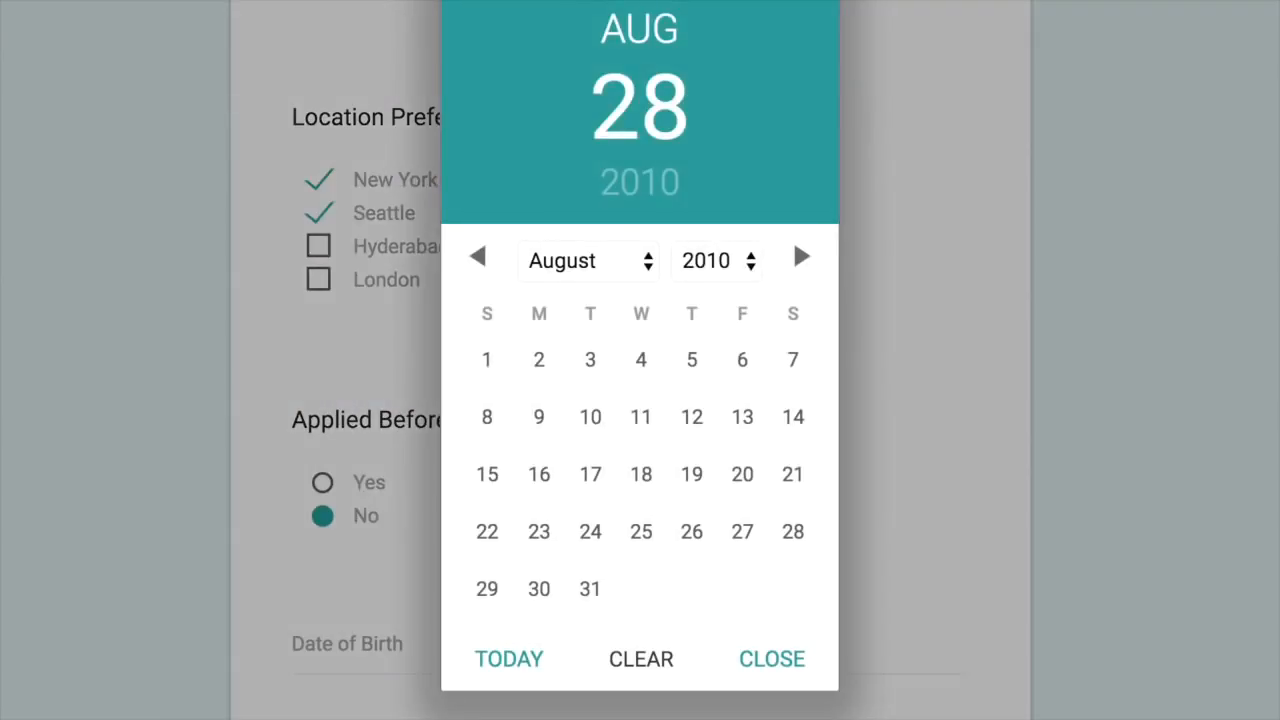
pyautogui.click(591, 417)
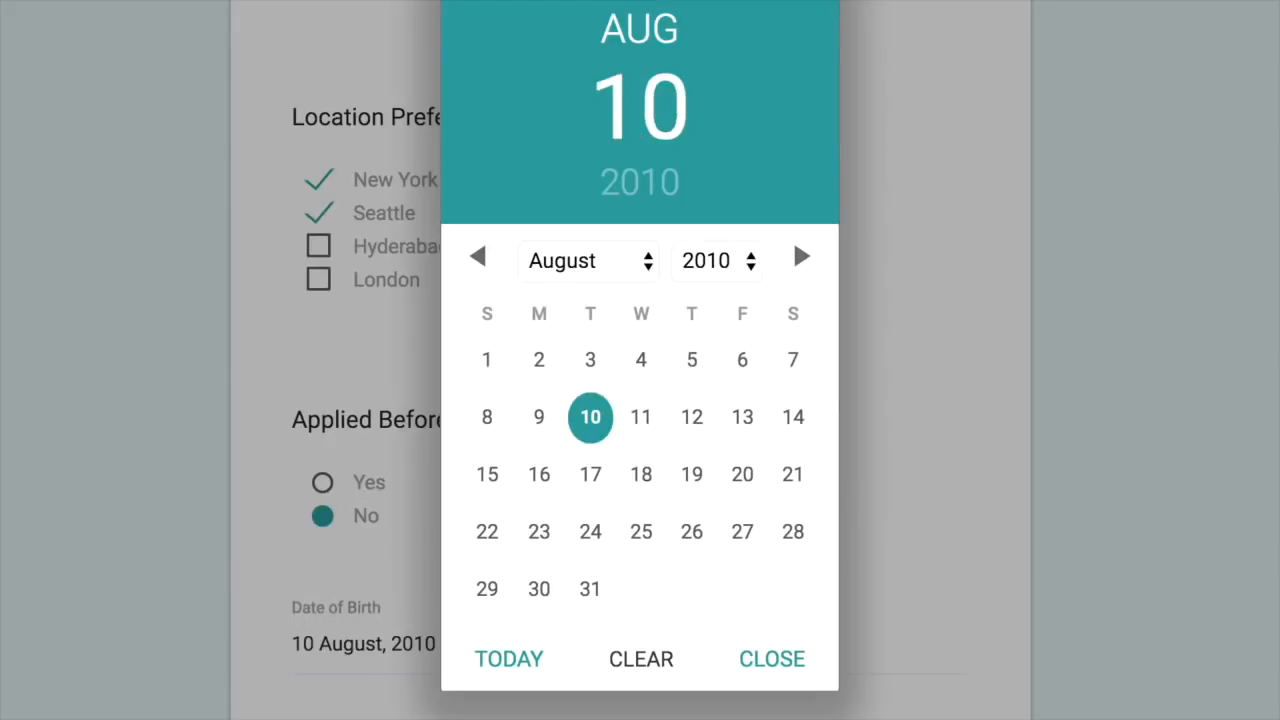
pyautogui.click(772, 659)
# Step: Enter 'This is the cover letter' in the Cover Letter / Notes field
pyautogui.scroll(-4, 630, 360)
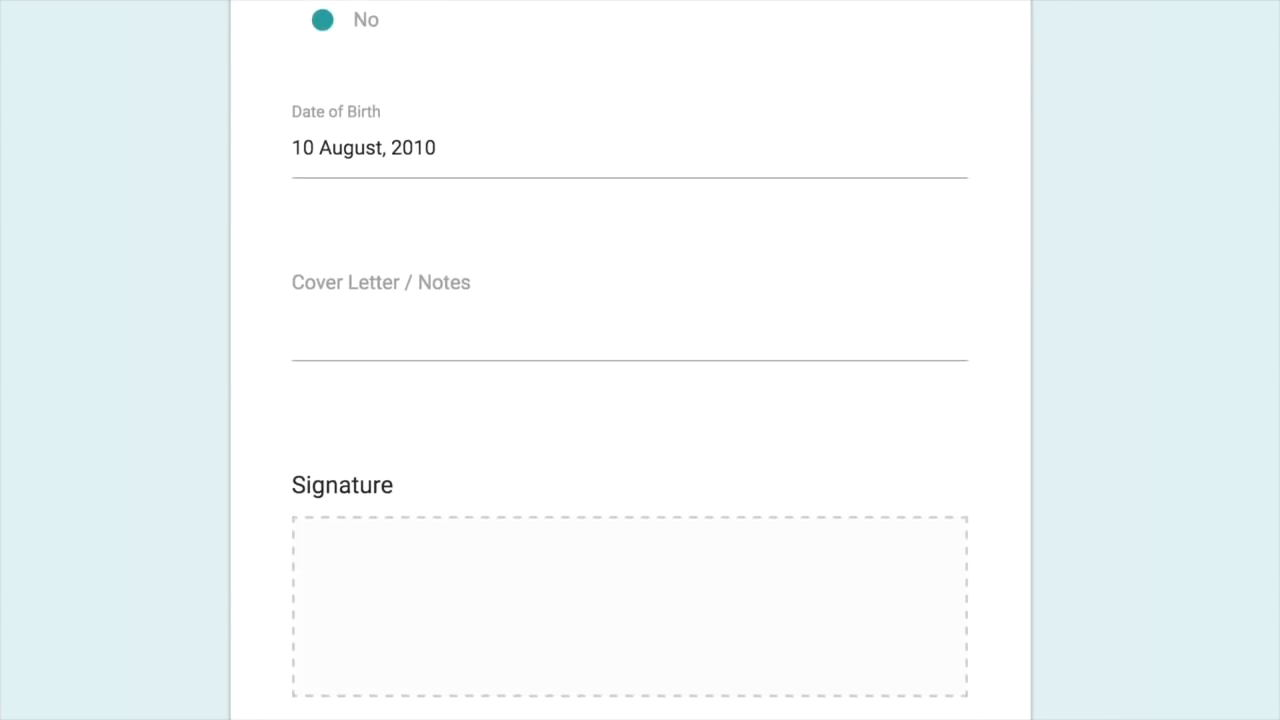
pyautogui.click(380, 283)
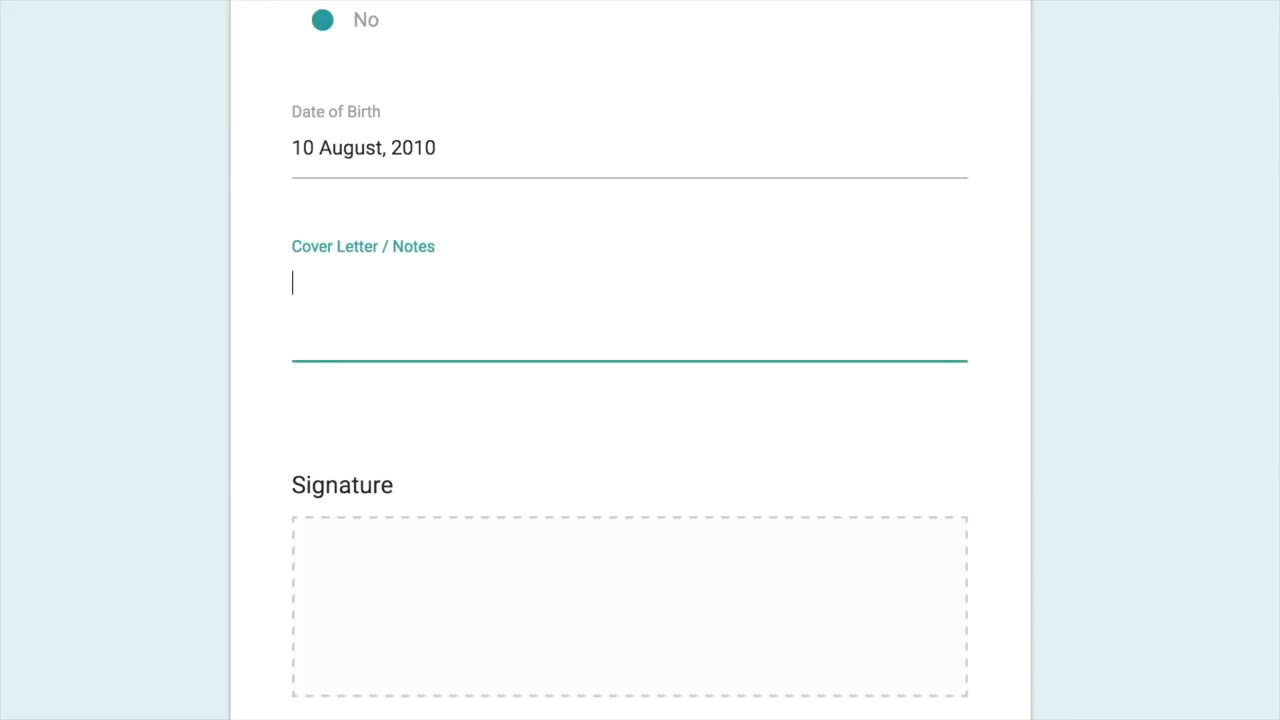
pyautogui.write('This is the cover letter.')
pyautogui.scroll(-4, 640, 400)
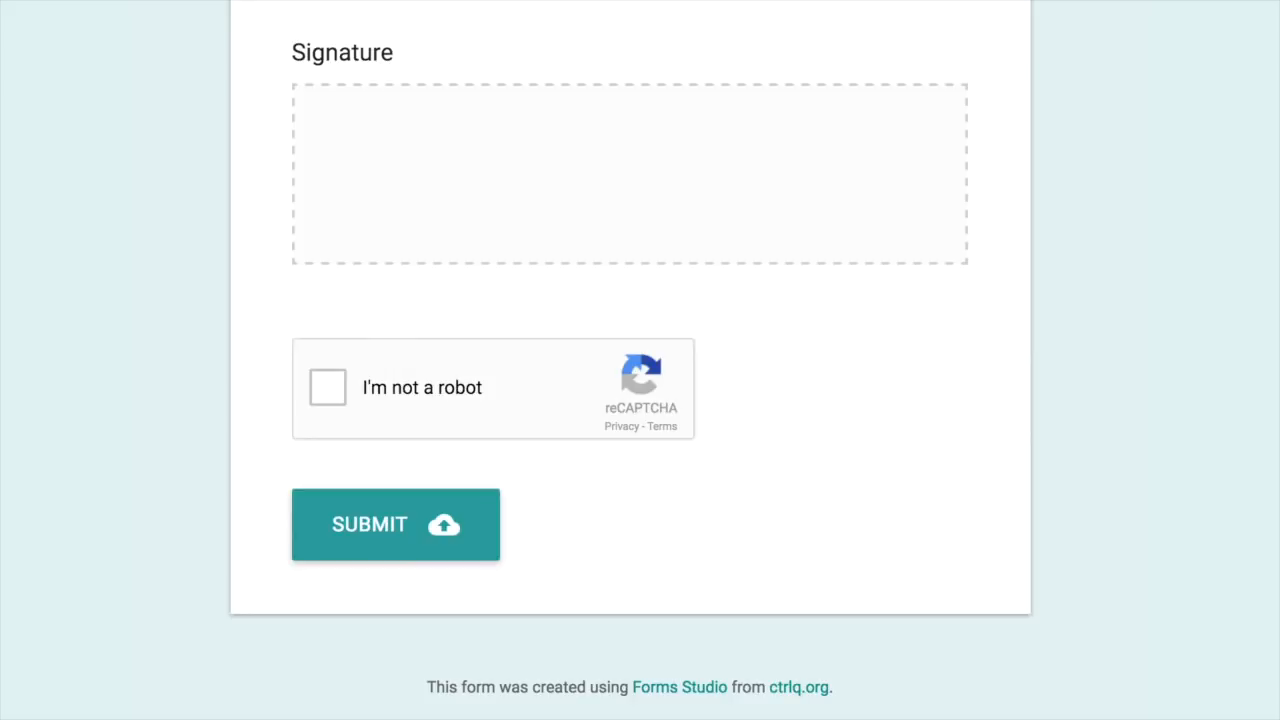
# Step: Draw a signature, redrawing it once, pass the not-a-robot check, and submit the application
pyautogui.moveTo(538, 175)
pyautogui.mouseDown()
pyautogui.moveTo(492, 172)
pyautogui.moveTo(686, 145)
pyautogui.moveTo(600, 218)
pyautogui.moveTo(777, 133)
pyautogui.mouseUp()
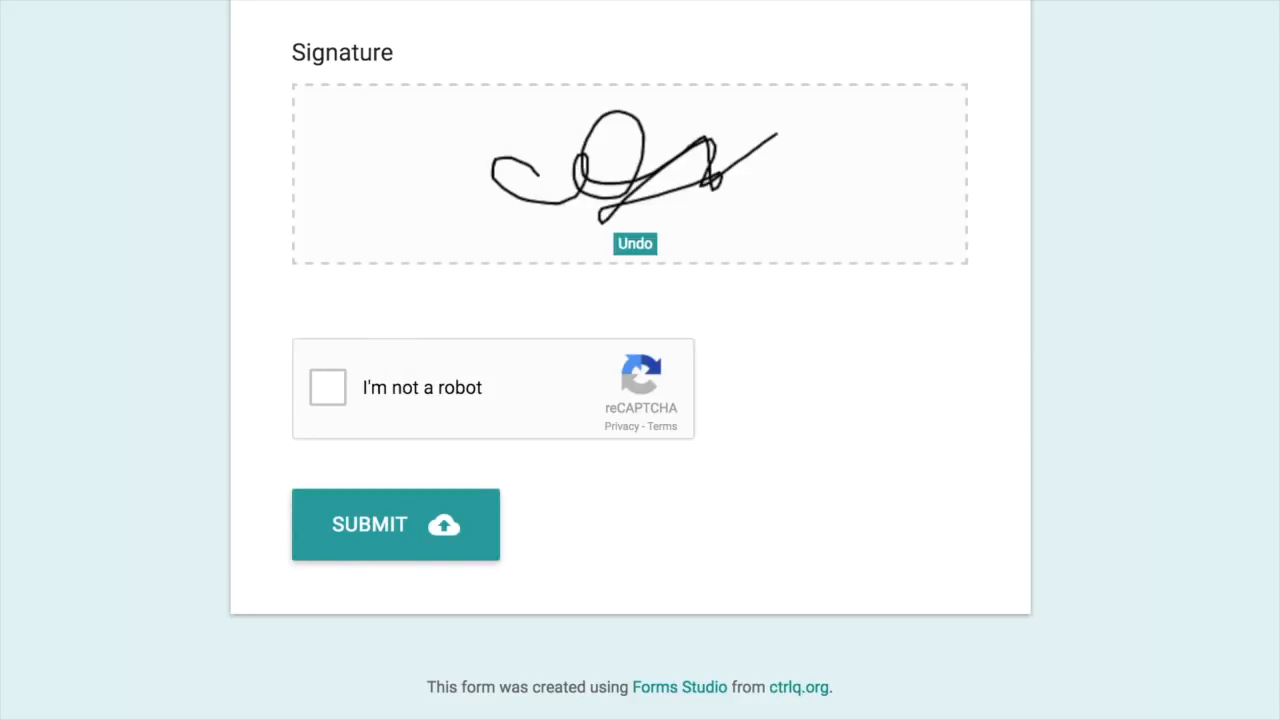
pyautogui.click(635, 244)
pyautogui.moveTo(575, 215)
pyautogui.mouseDown()
pyautogui.moveTo(500, 202)
pyautogui.moveTo(730, 116)
pyautogui.mouseUp()
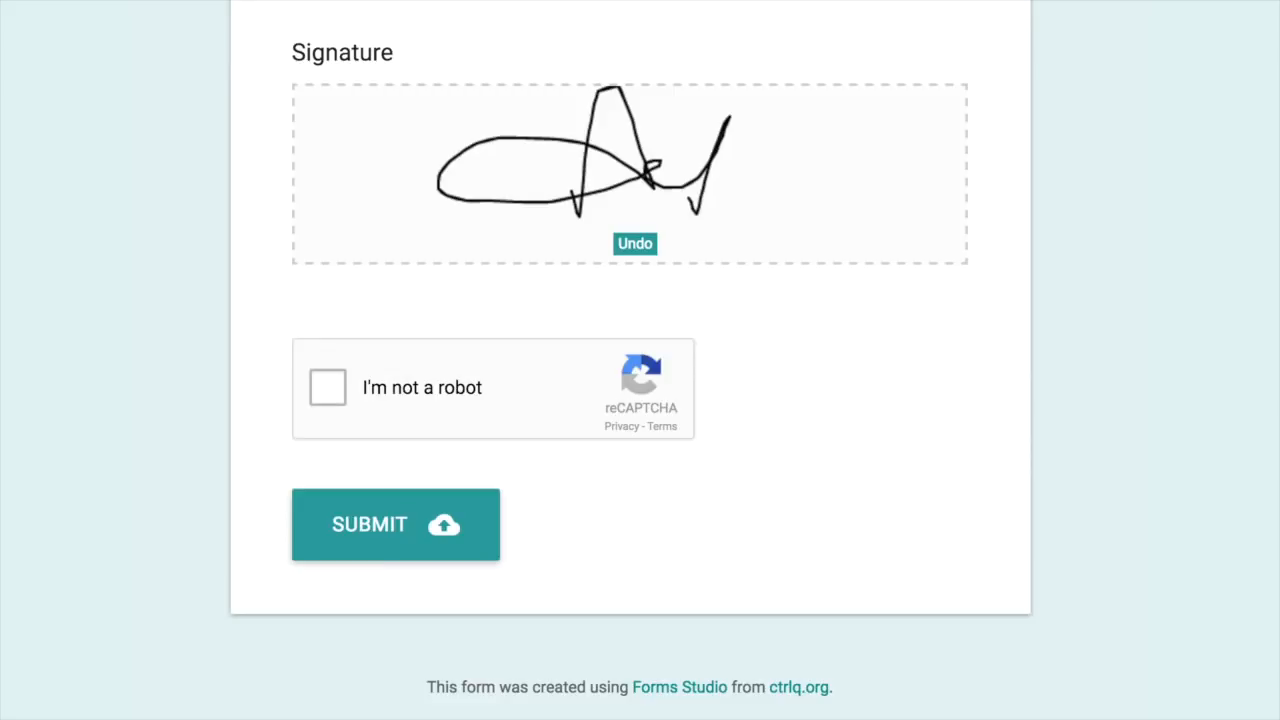
pyautogui.click(328, 387)
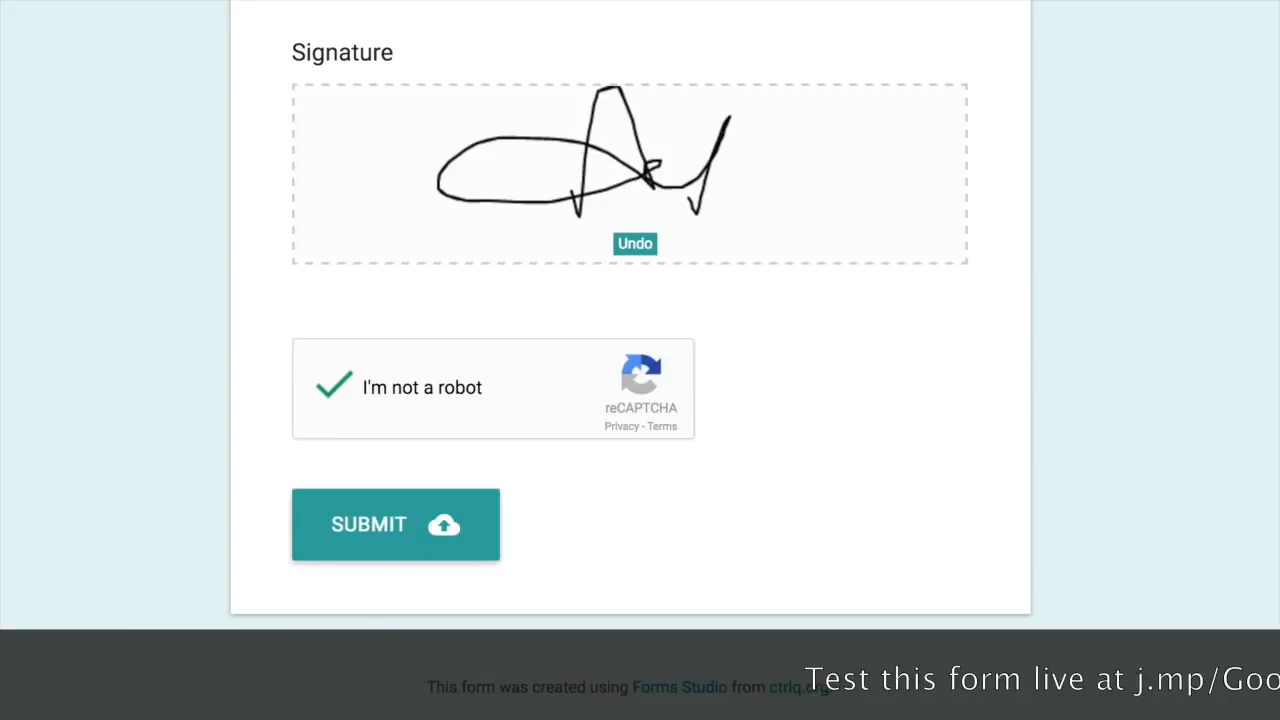
pyautogui.click(396, 525)
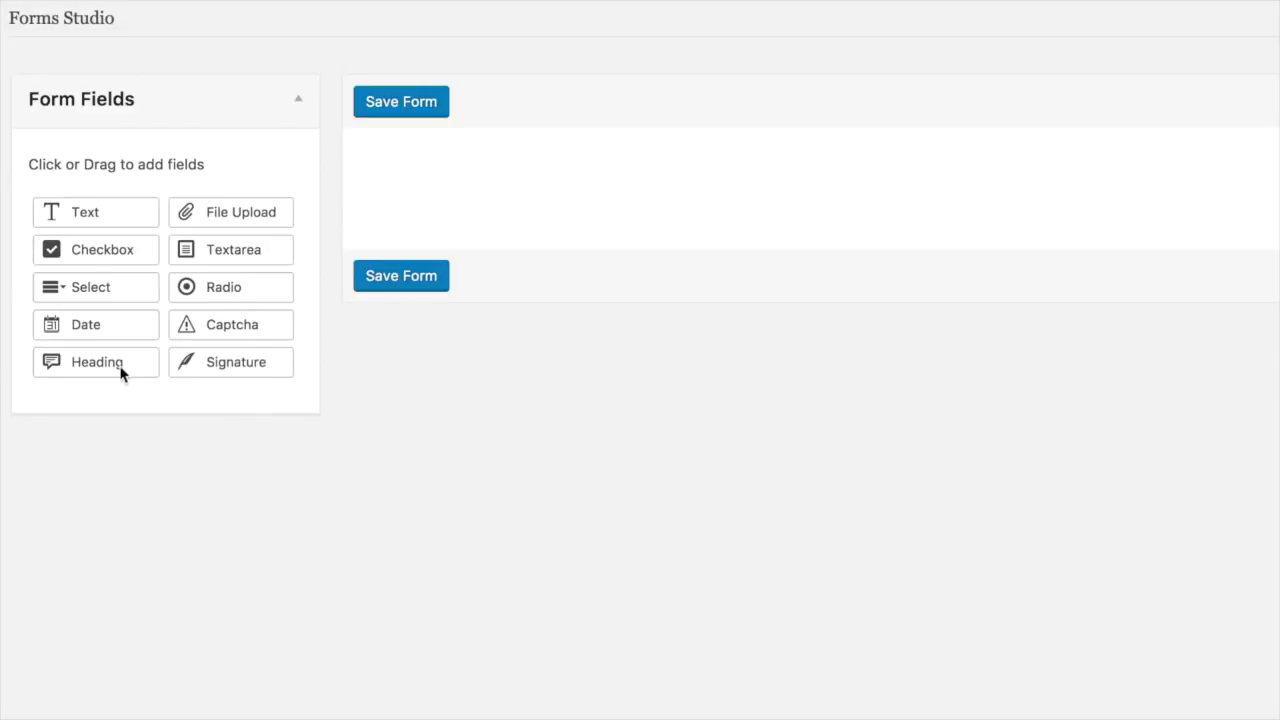
# Step: Add a Heading named 'My First Form' with description 'Use this form to upload your CV'
pyautogui.moveTo(120, 368); pyautogui.dragTo(405, 172)
pyautogui.click(1107, 190)
pyautogui.tripleClick(650, 265)
pyautogui.write('My First Form')
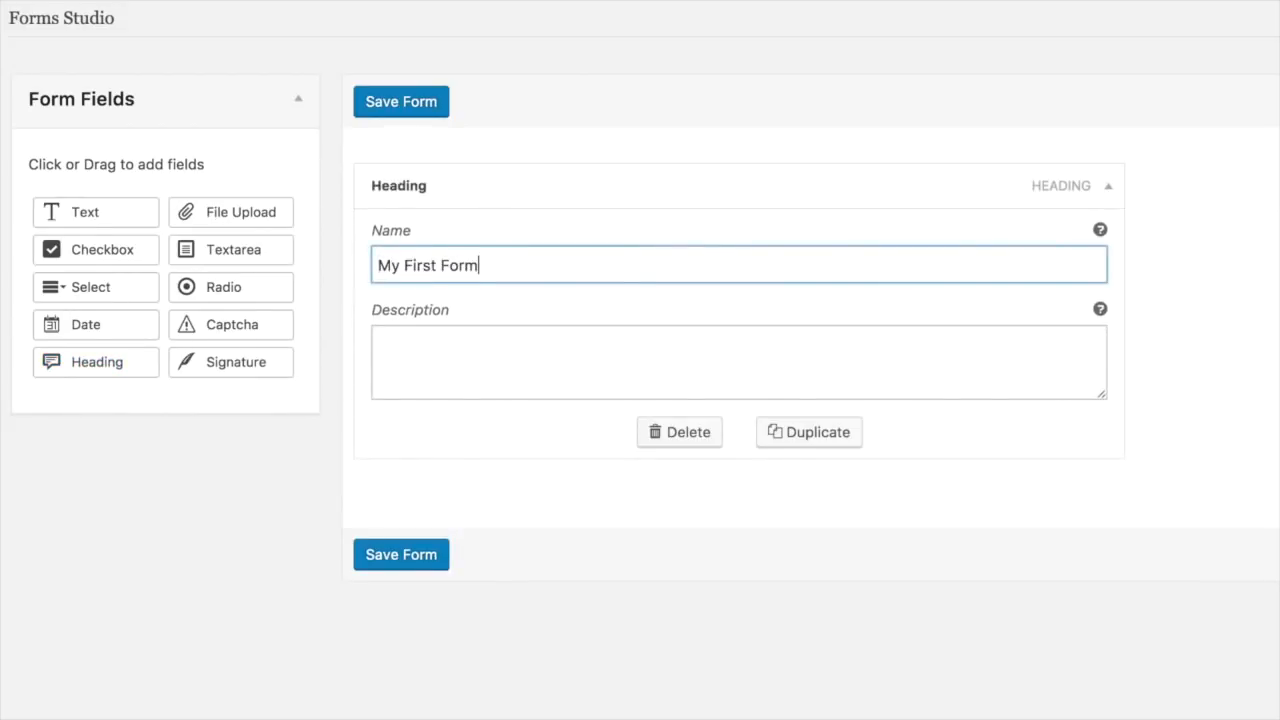
pyautogui.press('Tab')
pyautogui.write('Use this form t')
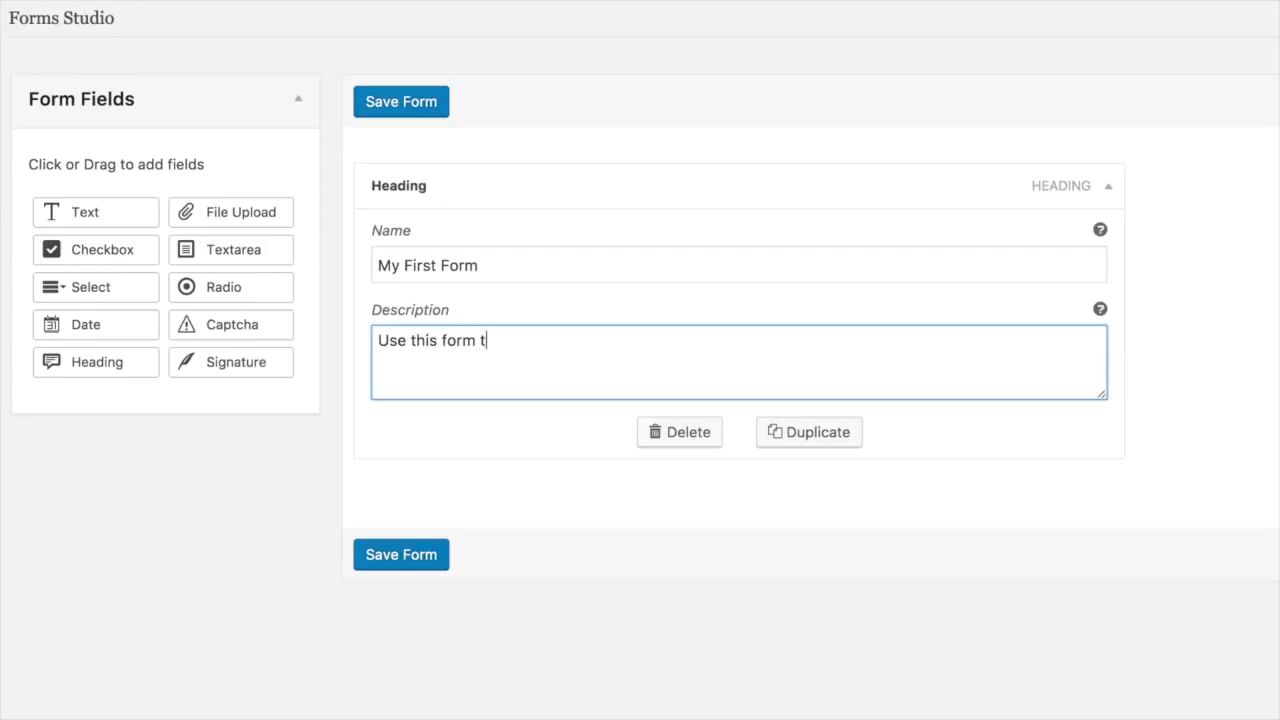
pyautogui.write('o upload your CV')
pyautogui.click(1120, 190)
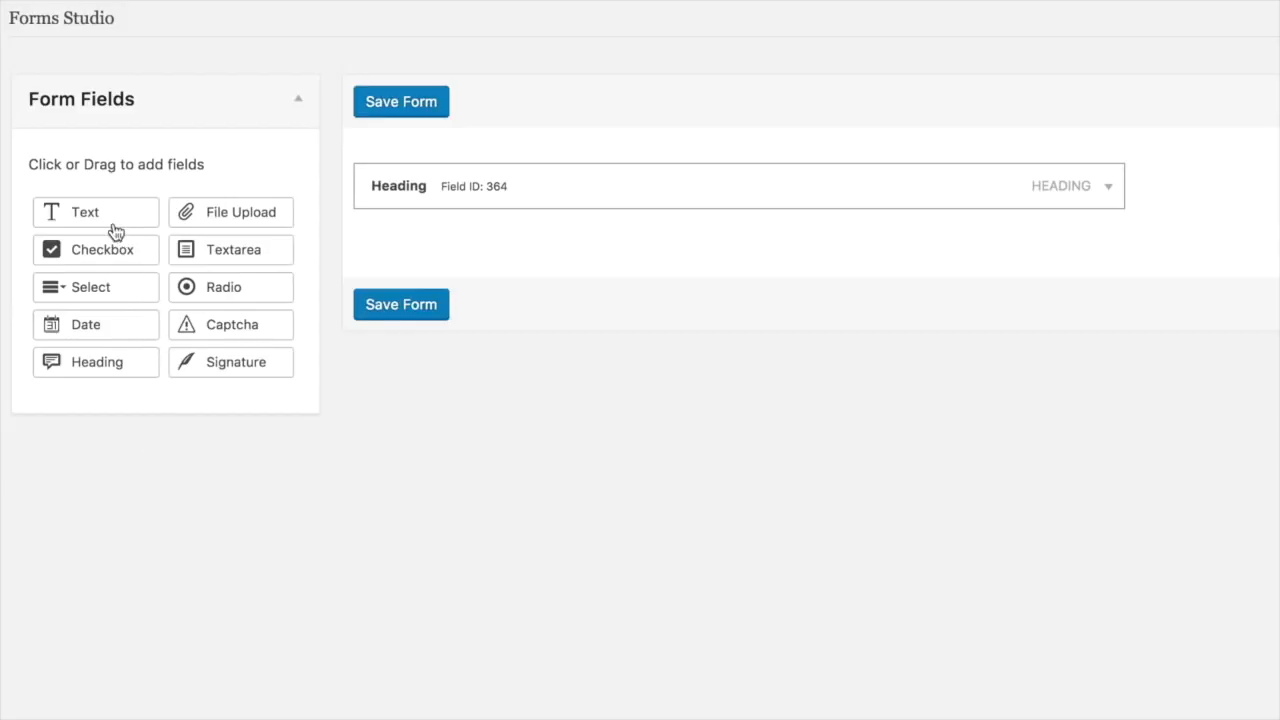
# Step: Add a required Full Name text field and an Email Address text field
pyautogui.moveTo(114, 220); pyautogui.dragTo(442, 224)
pyautogui.click(1106, 244)
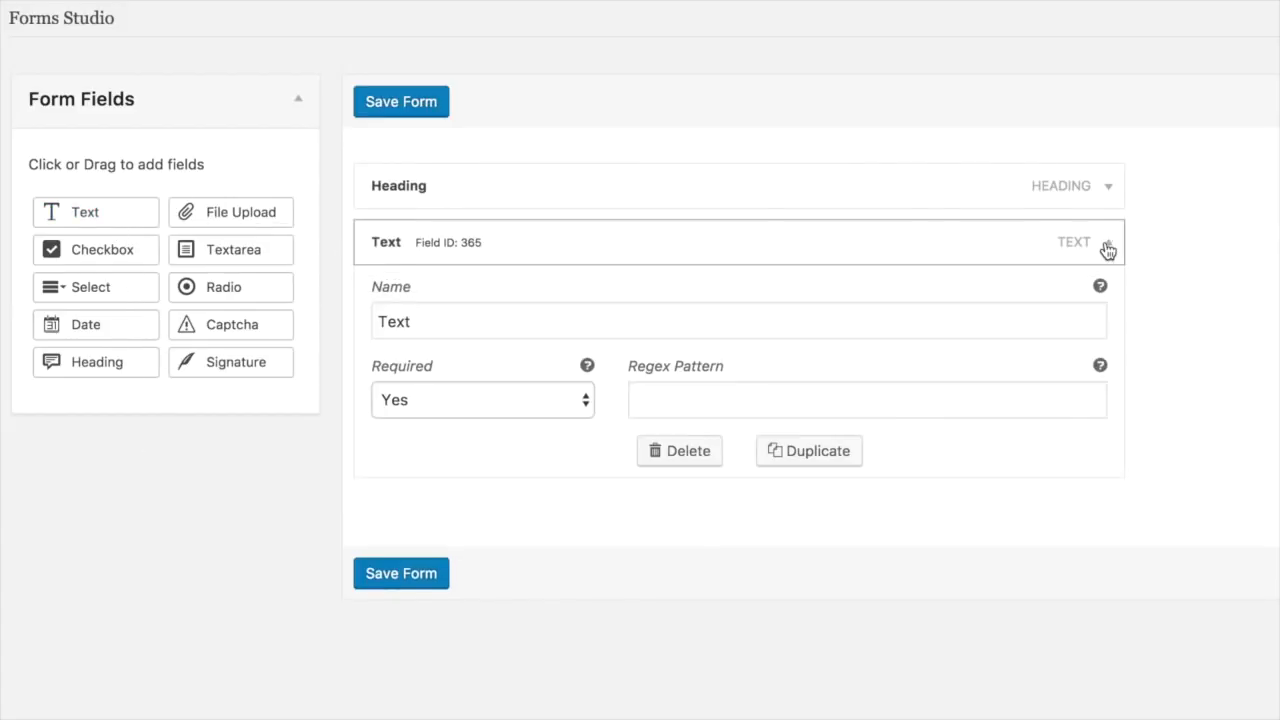
pyautogui.tripleClick(711, 322)
pyautogui.write('Full Name')
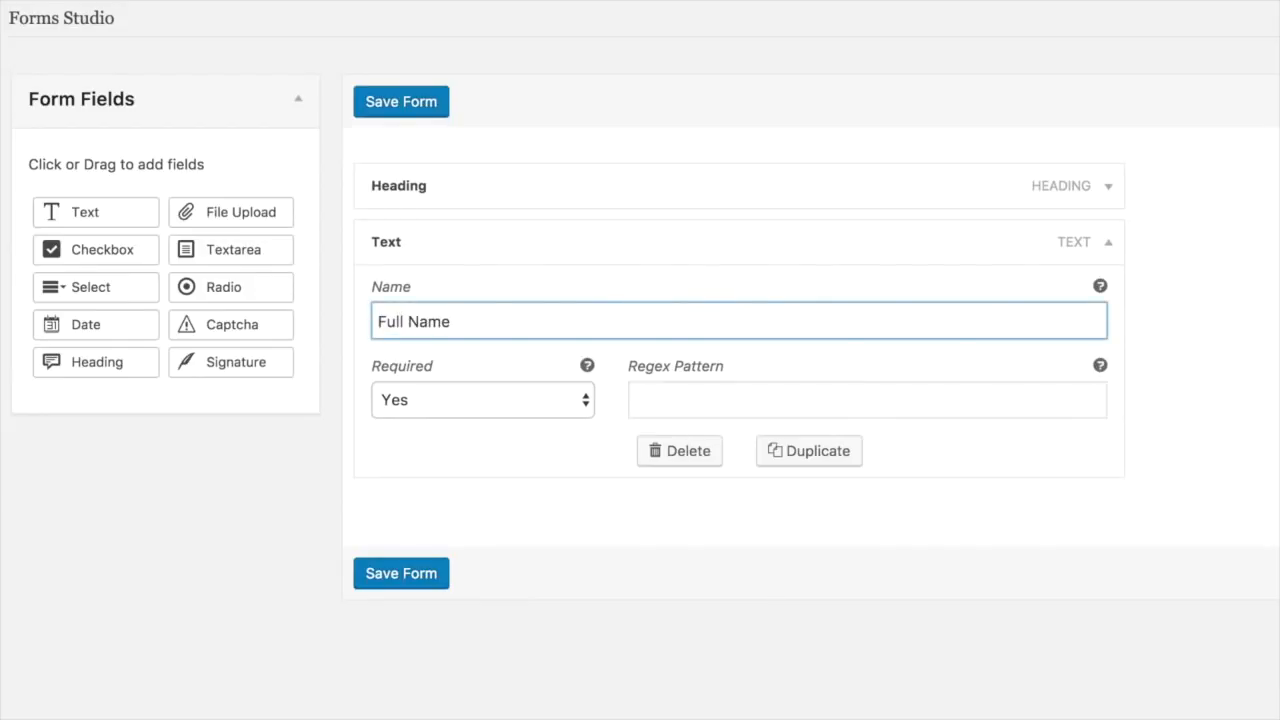
pyautogui.click(503, 406)
pyautogui.click(502, 401)
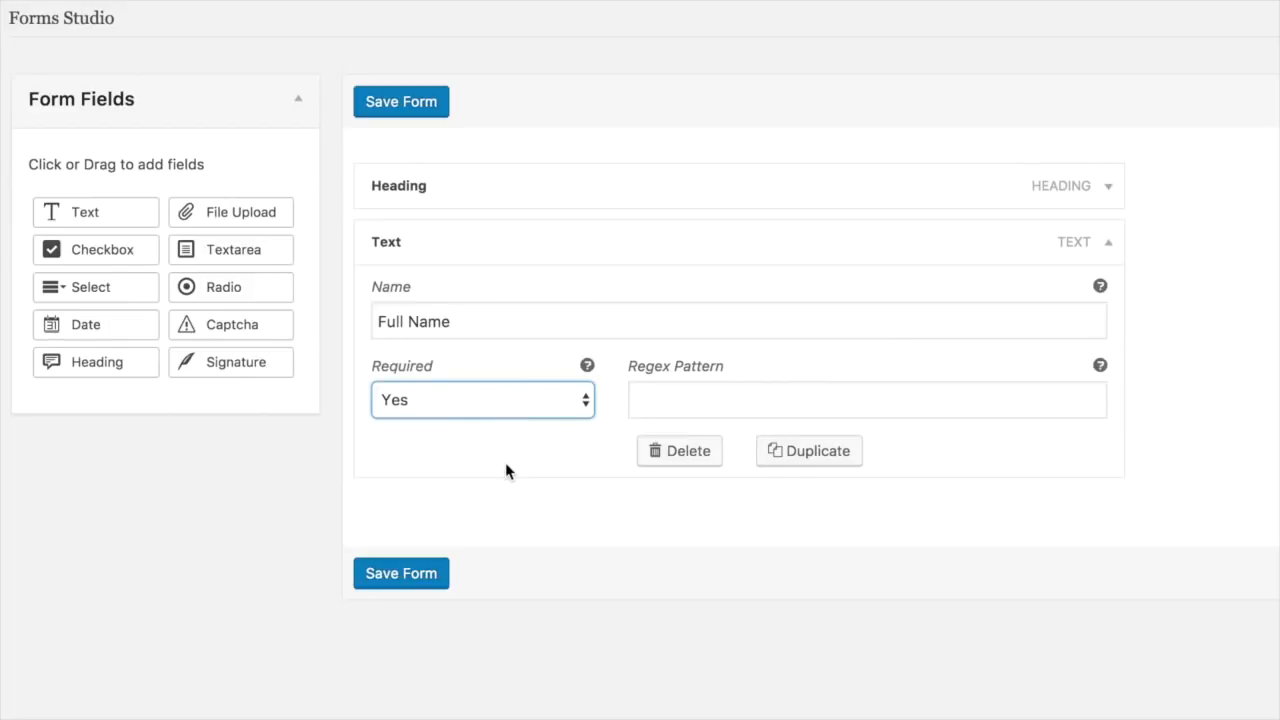
pyautogui.click(1110, 246)
pyautogui.moveTo(117, 223); pyautogui.dragTo(455, 295)
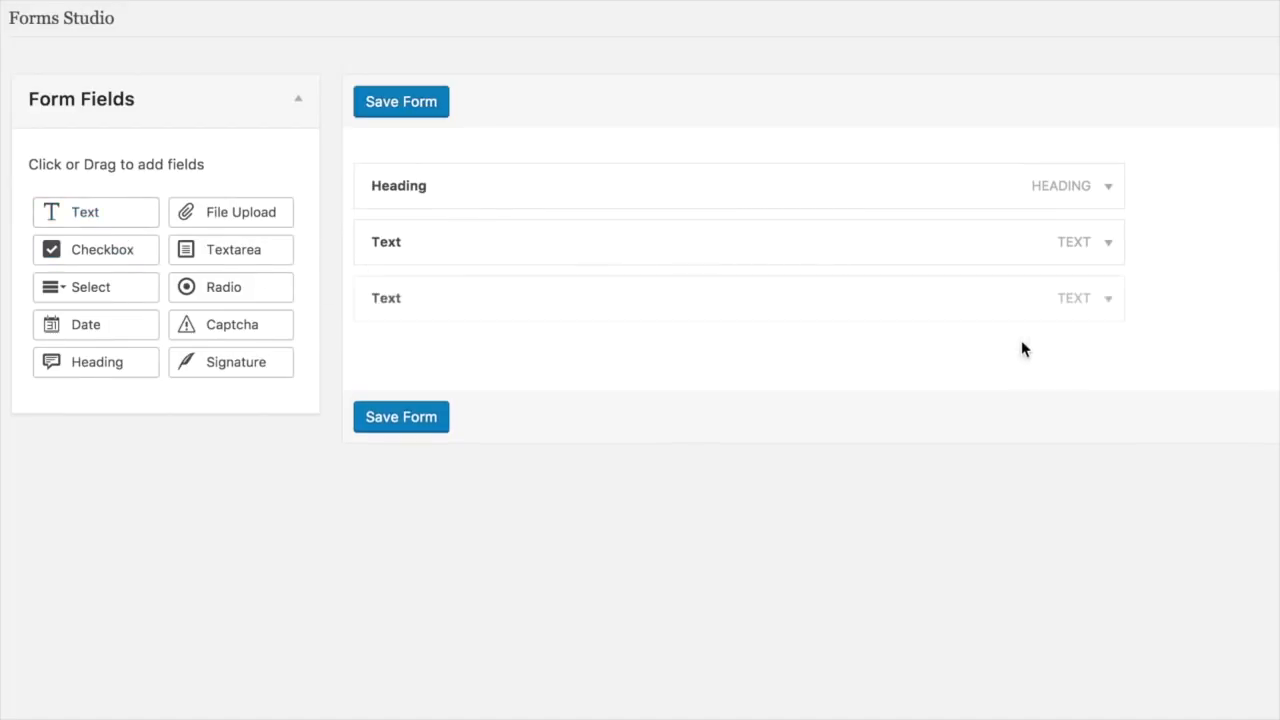
pyautogui.write('Email Address')
pyautogui.click(1108, 298)
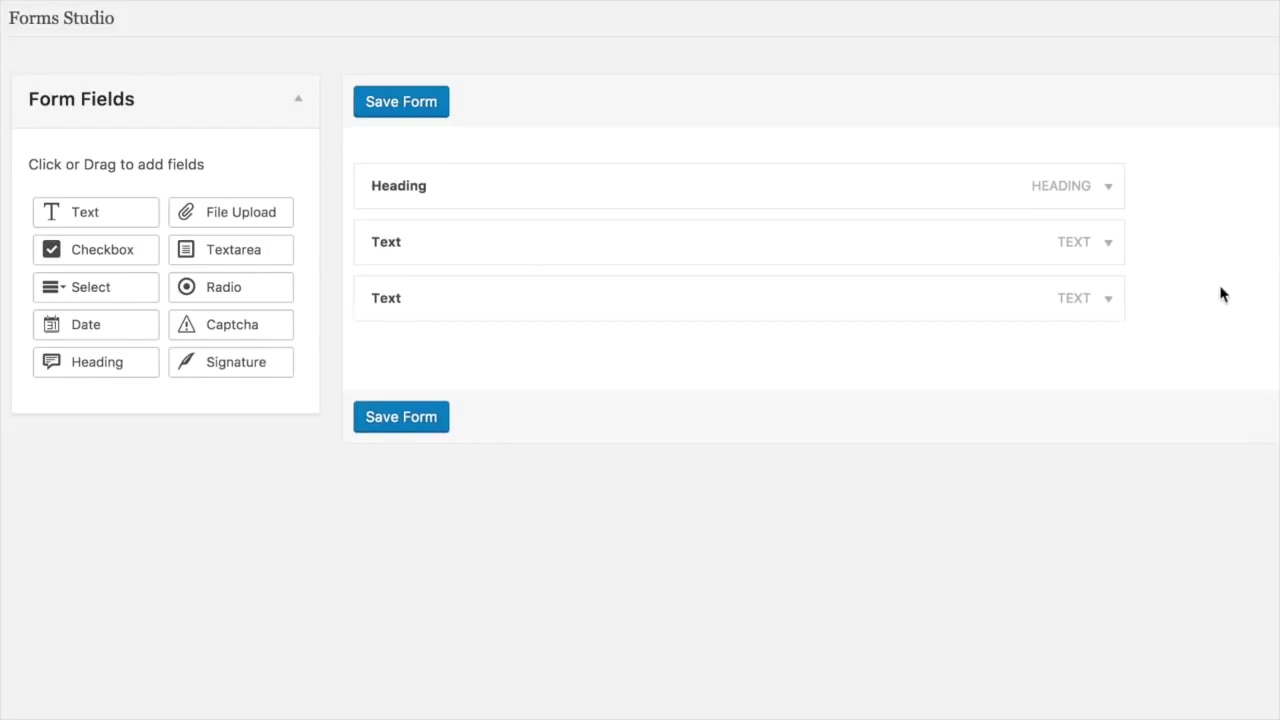
# Step: Add a Degree select field with options Arts, Engineering and Medicine
pyautogui.click(90, 287)
pyautogui.write('Degree')
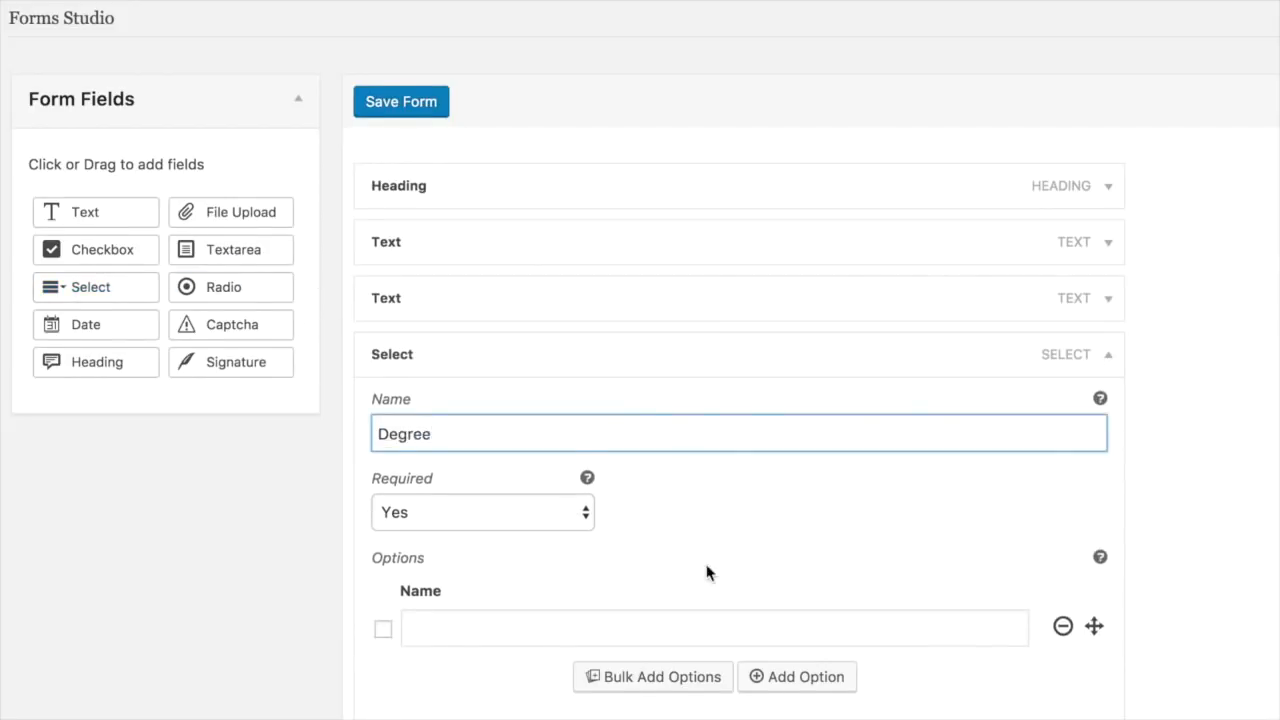
pyautogui.scroll(-2, 709, 571)
pyautogui.click(711, 628)
pyautogui.write('Arts')
pyautogui.click(759, 603)
pyautogui.write('Engineering')
pyautogui.click(743, 646)
pyautogui.write('Medicine')
pyautogui.click(1108, 287)
# Step: Add a Location Preference checkbox list with New York, Hyderabad, Austin and London
pyautogui.moveTo(97, 249); pyautogui.dragTo(417, 420)
pyautogui.click(1108, 410)
pyautogui.write('Location Preference')
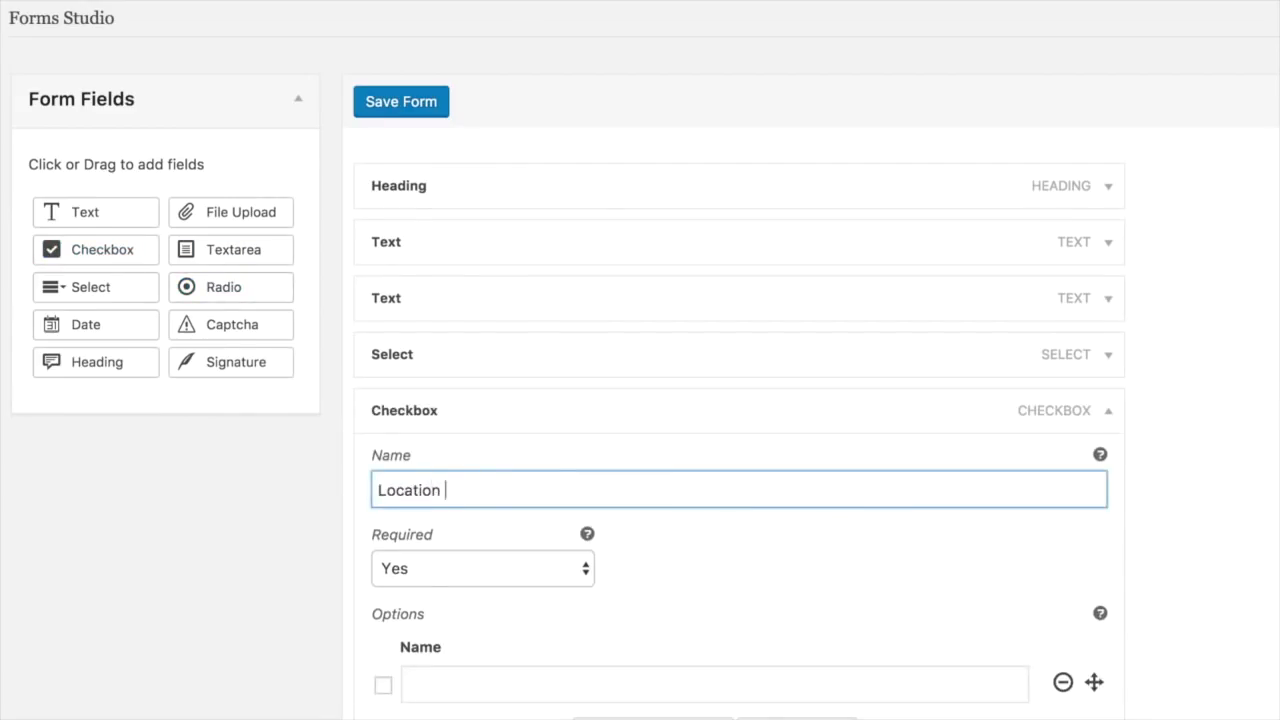
pyautogui.click(489, 685)
pyautogui.write('New York')
pyautogui.press('Return')
pyautogui.write('Hyderabad')
pyautogui.press('Return')
pyautogui.write('Austin')
pyautogui.press('Return')
pyautogui.write('London')
pyautogui.click(1108, 213)
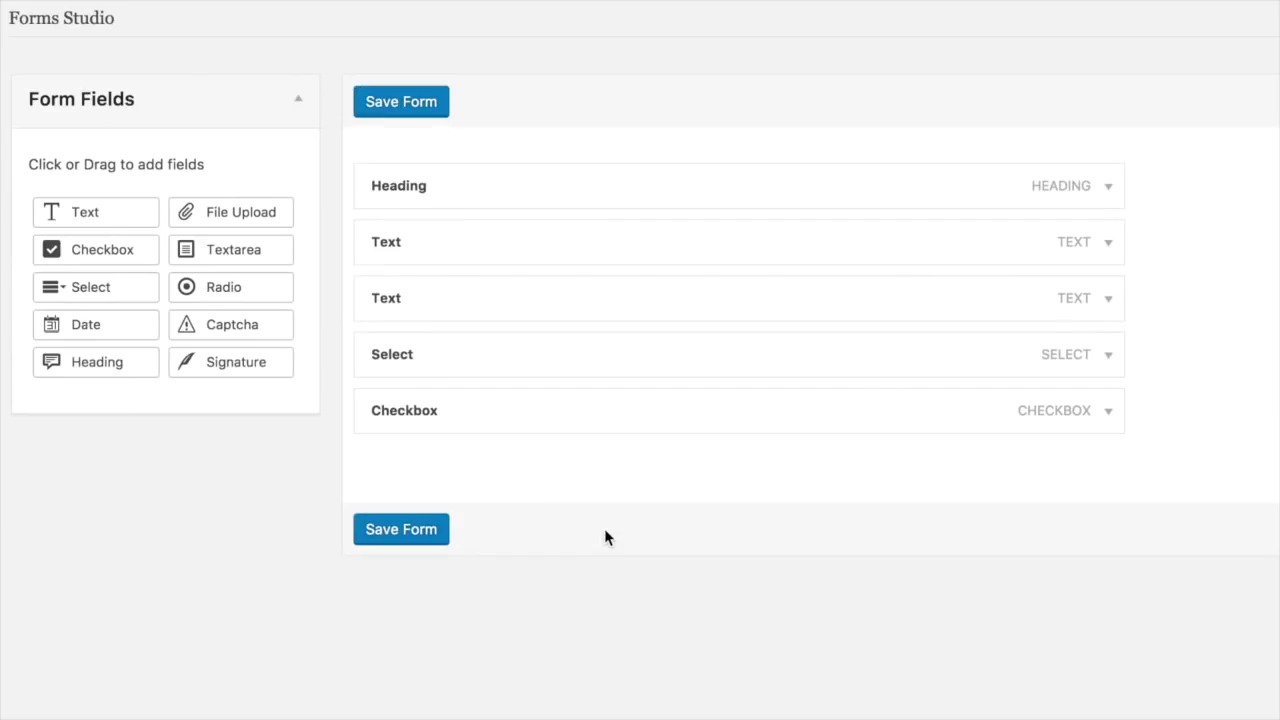
# Step: Insert a Date field as the third row and name it Date of Birth
pyautogui.moveTo(86, 324); pyautogui.dragTo(384, 297)
pyautogui.click(716, 383)
pyautogui.write('of Birth')
pyautogui.click(847, 448)
pyautogui.click(1108, 298)
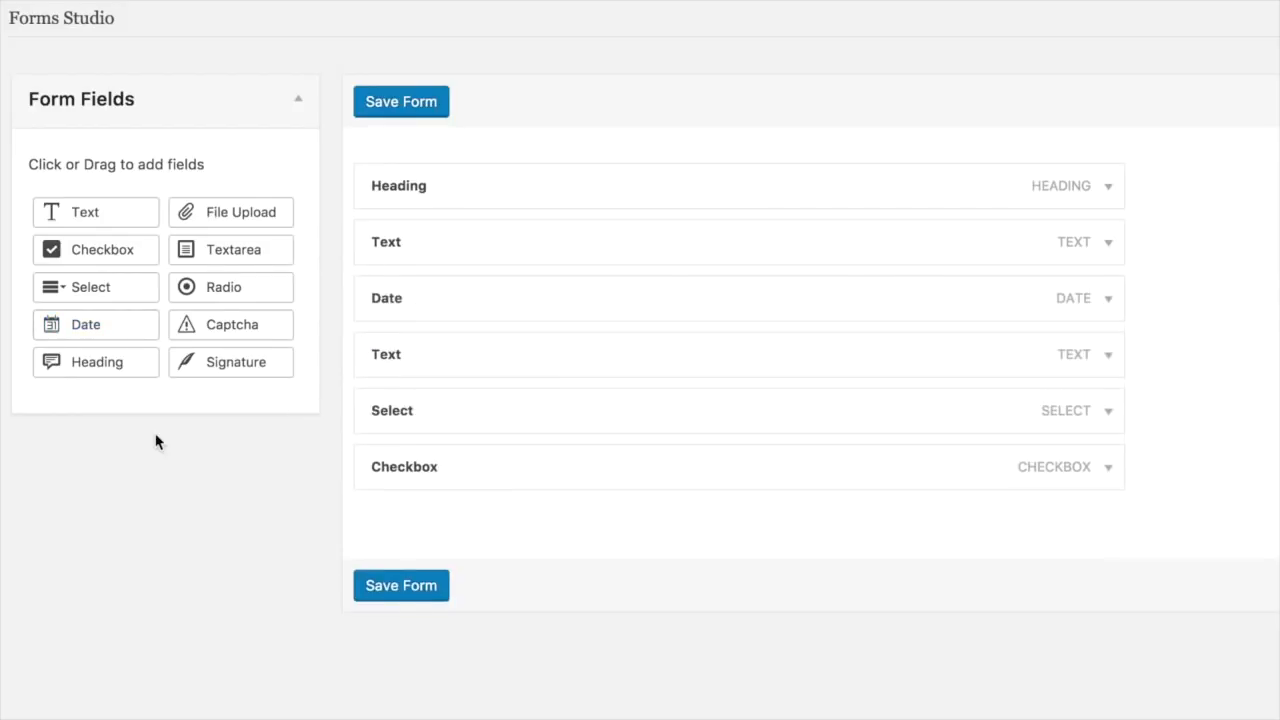
# Step: Add a File Upload field named Resume, then a Signature pad and a Captcha
pyautogui.click(243, 213)
pyautogui.click(1108, 523)
pyautogui.tripleClick(617, 597)
pyautogui.write('Resume')
pyautogui.click(1108, 523)
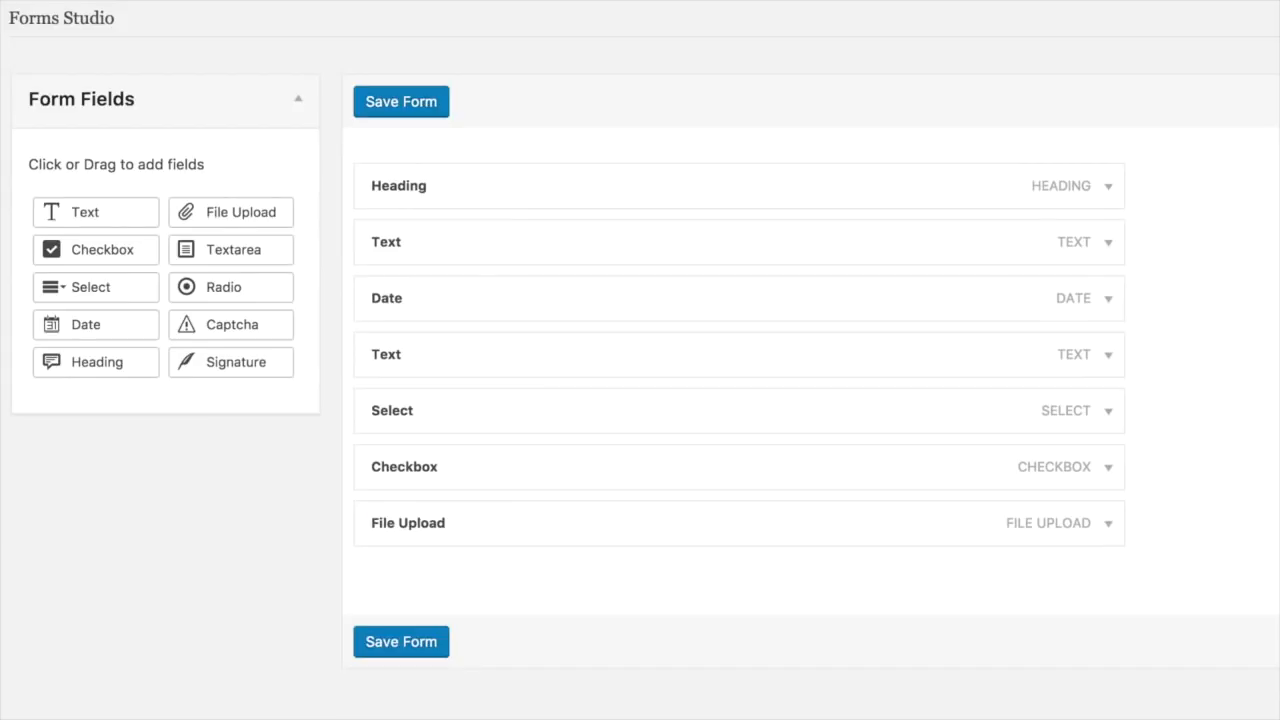
pyautogui.moveTo(240, 364)
pyautogui.mouseDown()
pyautogui.moveTo(403, 591)
pyautogui.moveTo(417, 572)
pyautogui.mouseUp()
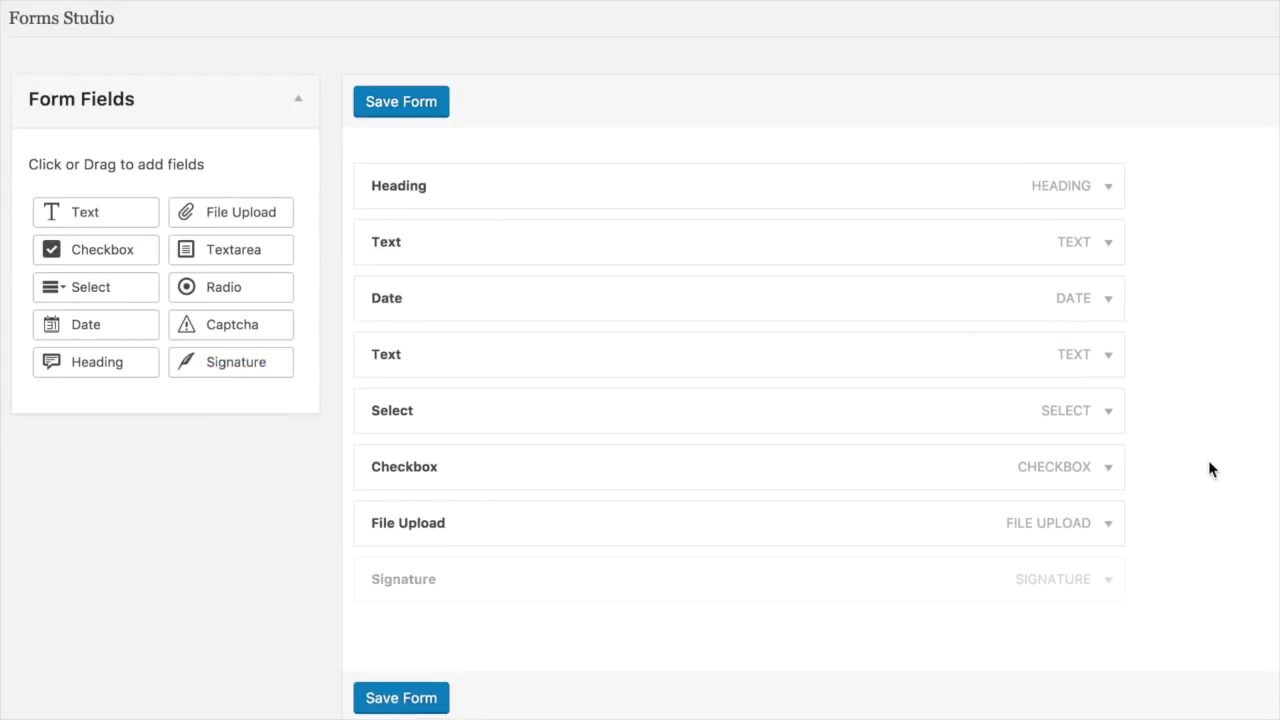
pyautogui.moveTo(216, 324)
pyautogui.mouseDown()
pyautogui.moveTo(386, 674)
pyautogui.moveTo(400, 651)
pyautogui.mouseUp()
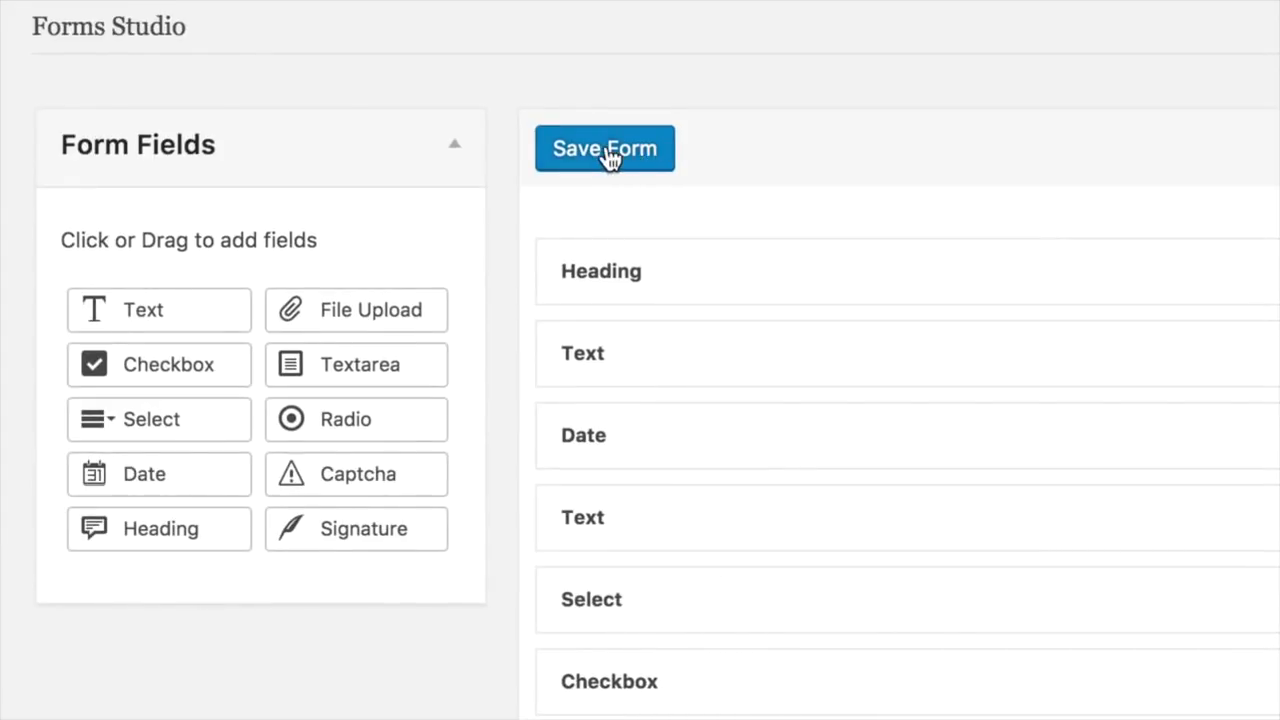
# Step: Save the form design and open its preview
pyautogui.click(610, 155)
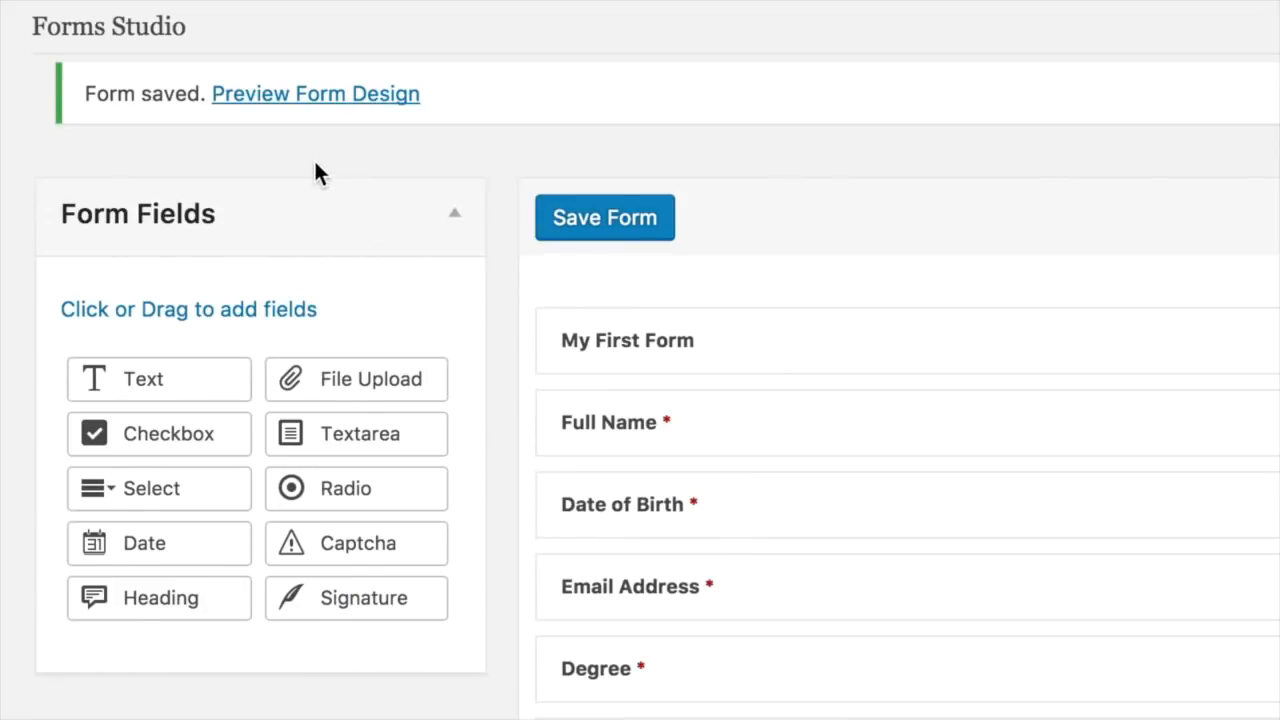
pyautogui.click(360, 96)
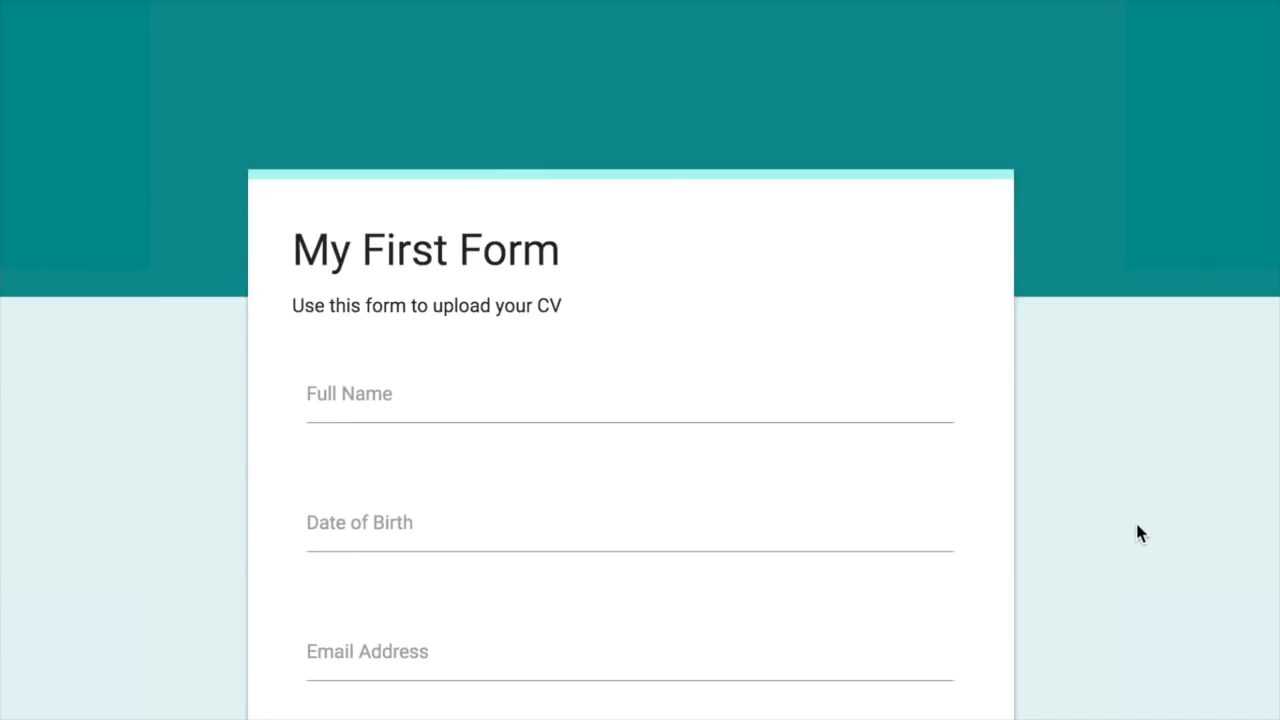
# Step: Try submitting the previewed form and dismiss the 'Submit is disabled in form preview' alert
pyautogui.scroll(-2, 1137, 533)
pyautogui.scroll(-5, 1137, 533)
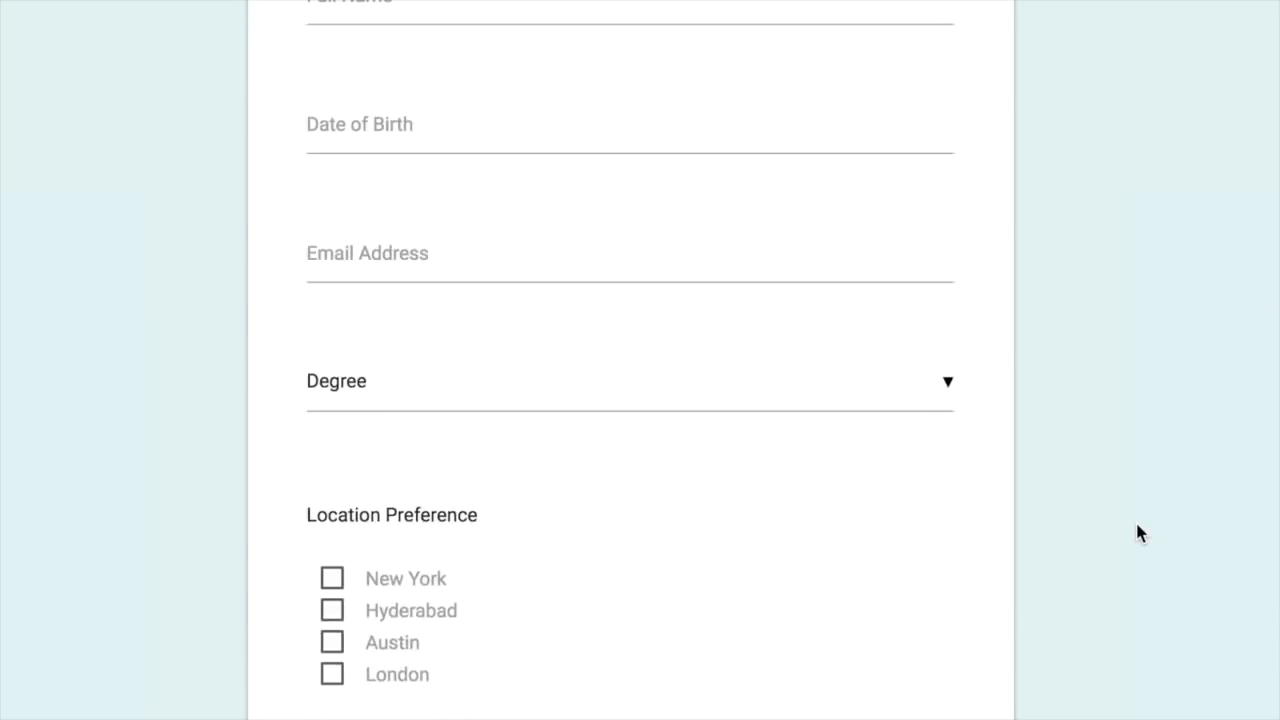
pyautogui.scroll(-2, 1137, 533)
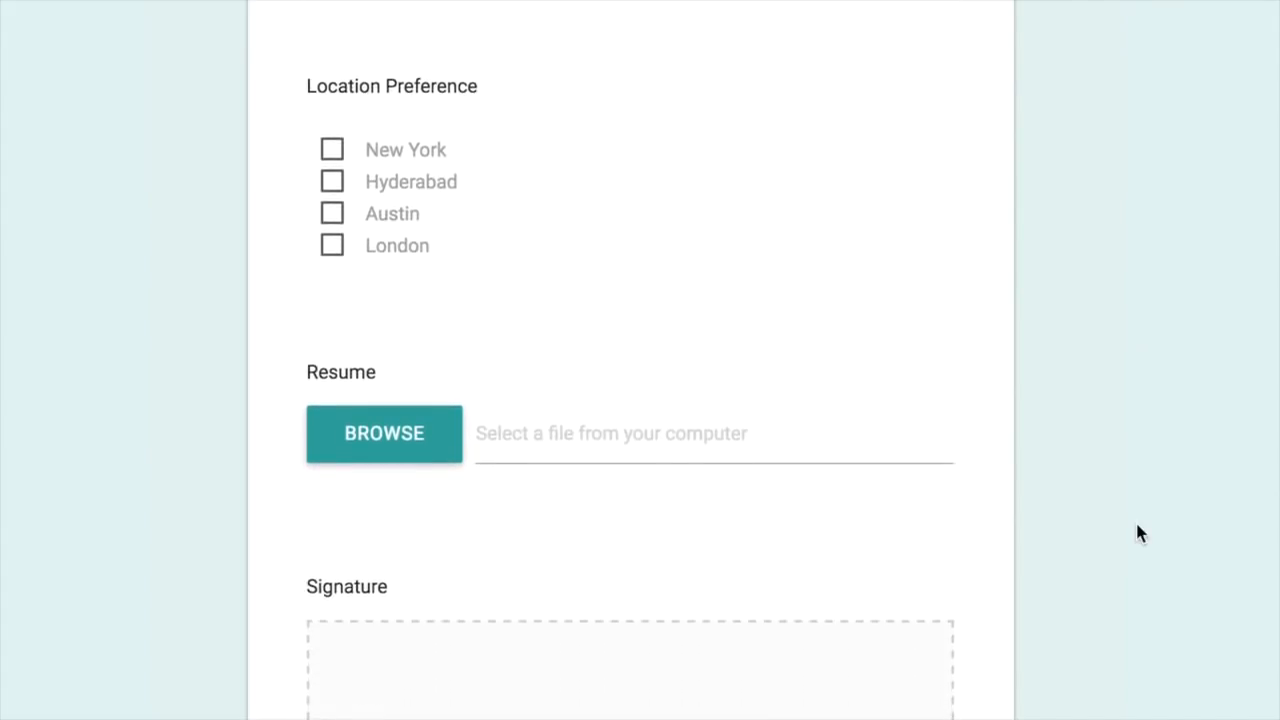
pyautogui.scroll(-5, 1137, 533)
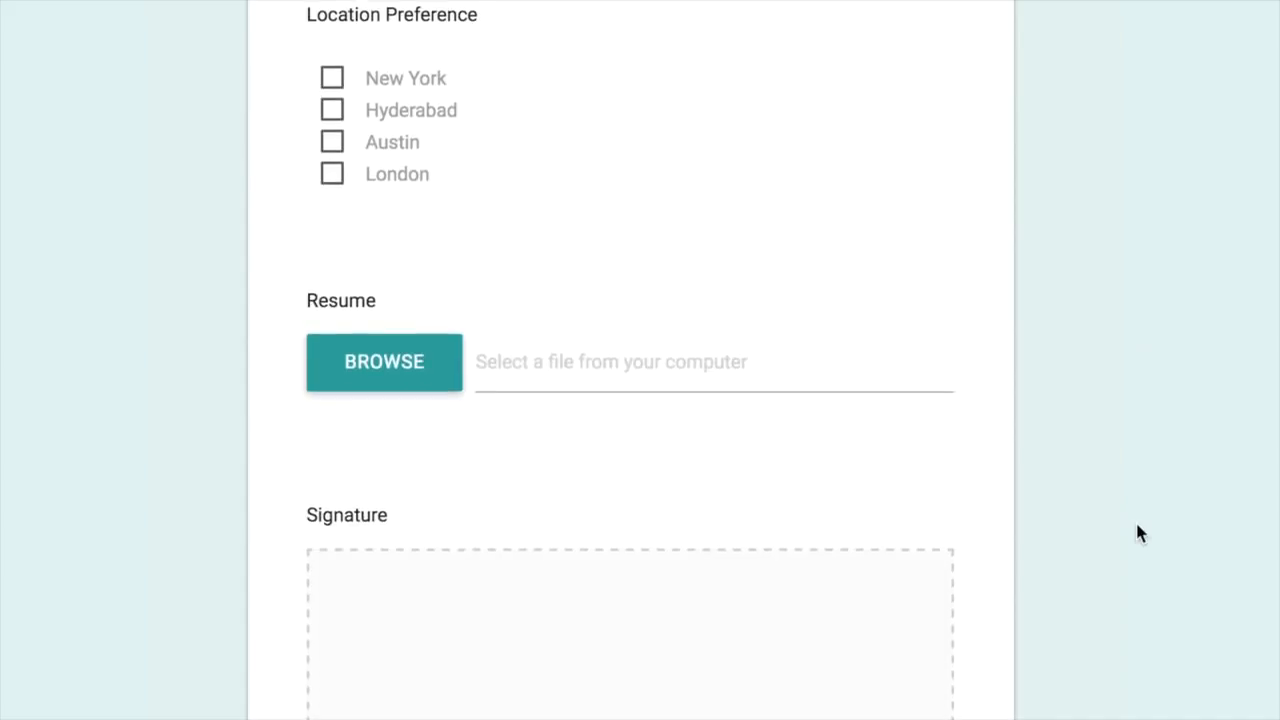
pyautogui.scroll(1, 1137, 533)
pyautogui.click(385, 601)
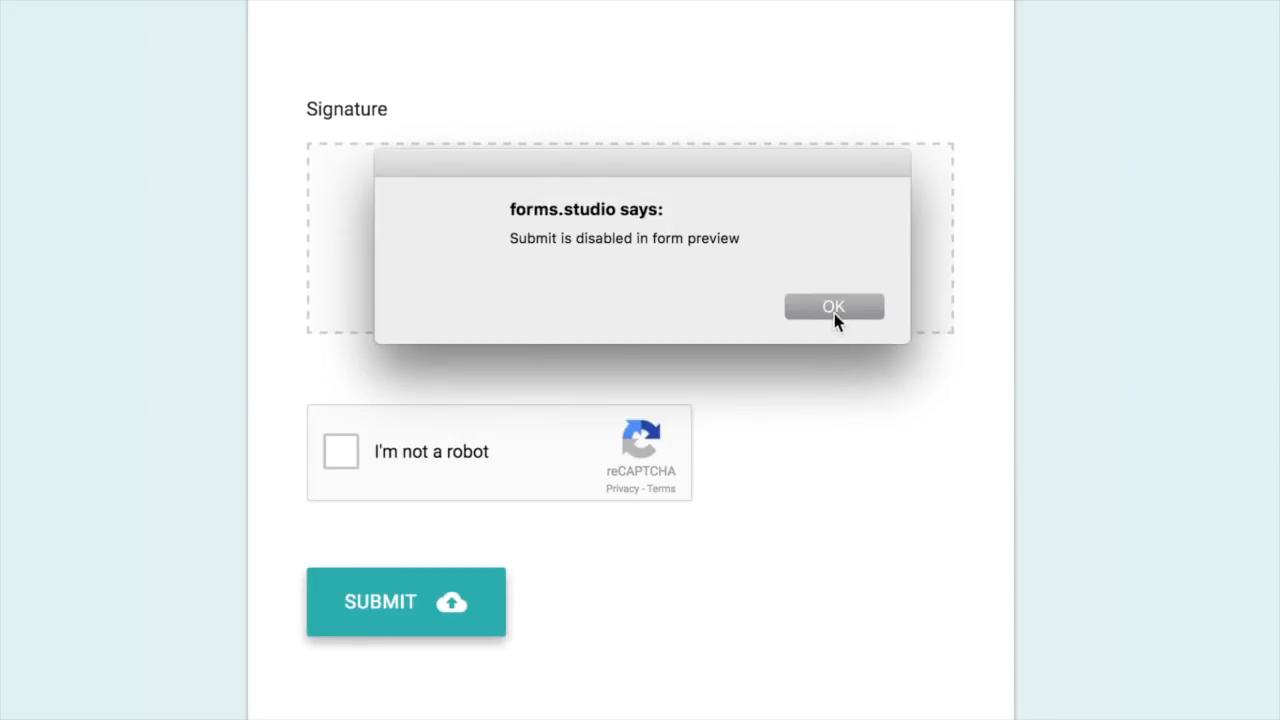
pyautogui.click(831, 318)
pyautogui.scroll(1, 826, 480)
pyautogui.scroll(8, 826, 482)
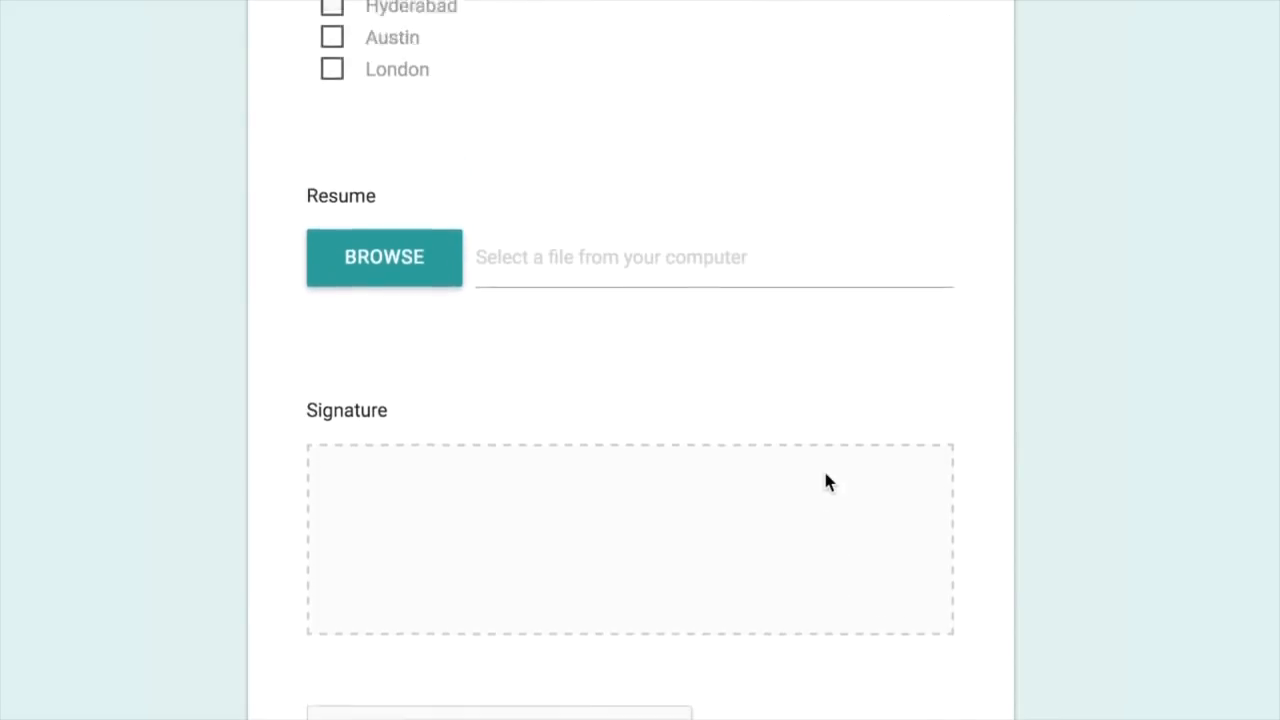
pyautogui.scroll(2, 993, 450)
pyautogui.scroll(2, 993, 450)
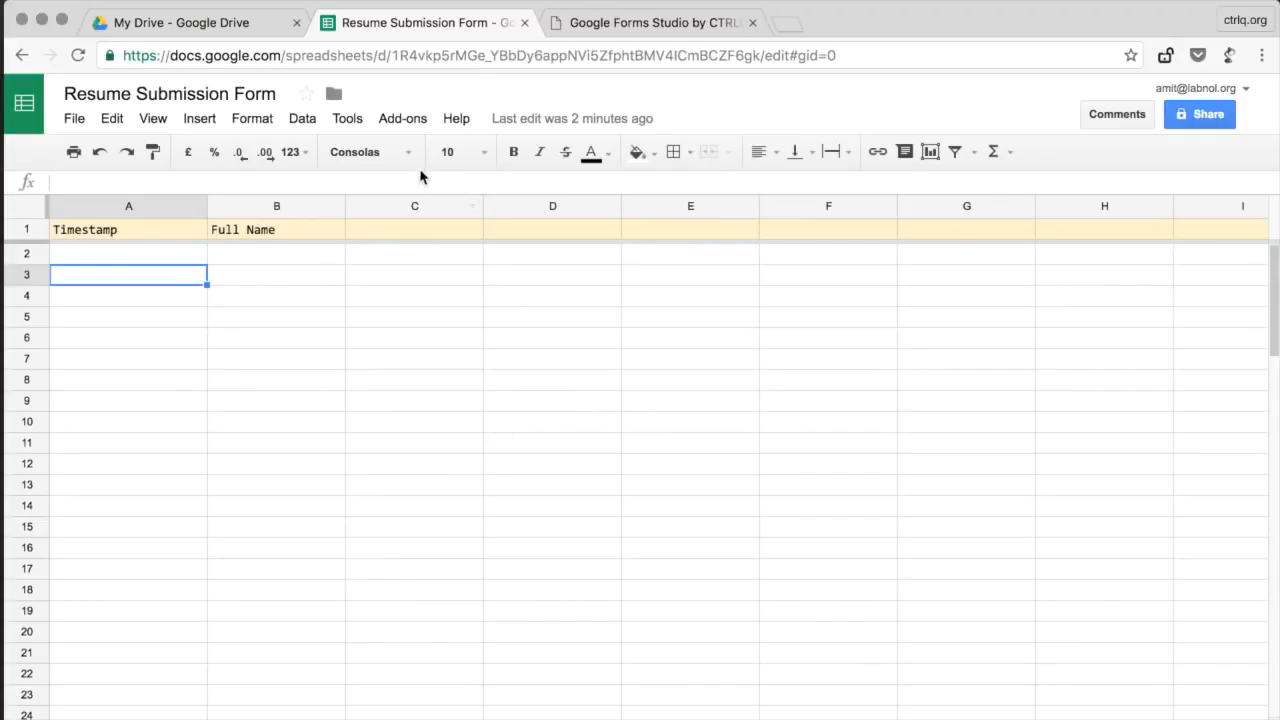
# Step: Open the spreadsheet's script project via Tools > Script editor
pyautogui.click(347, 119)
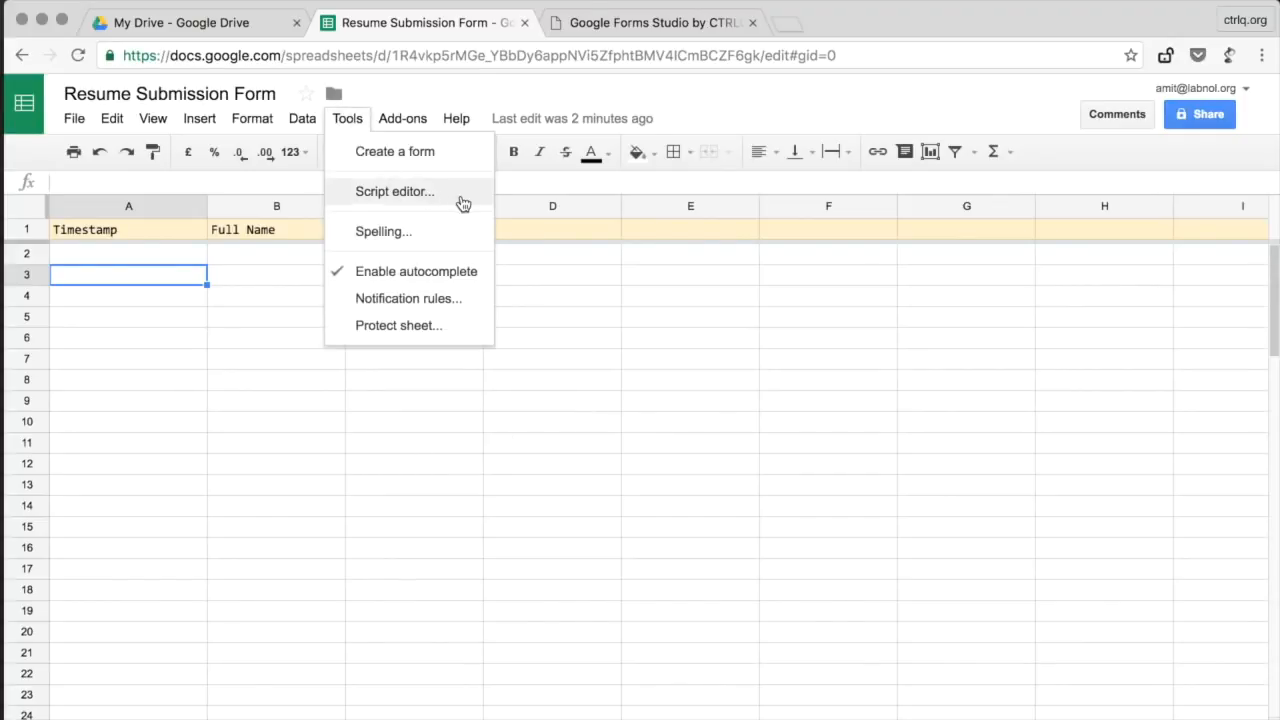
pyautogui.click(466, 200)
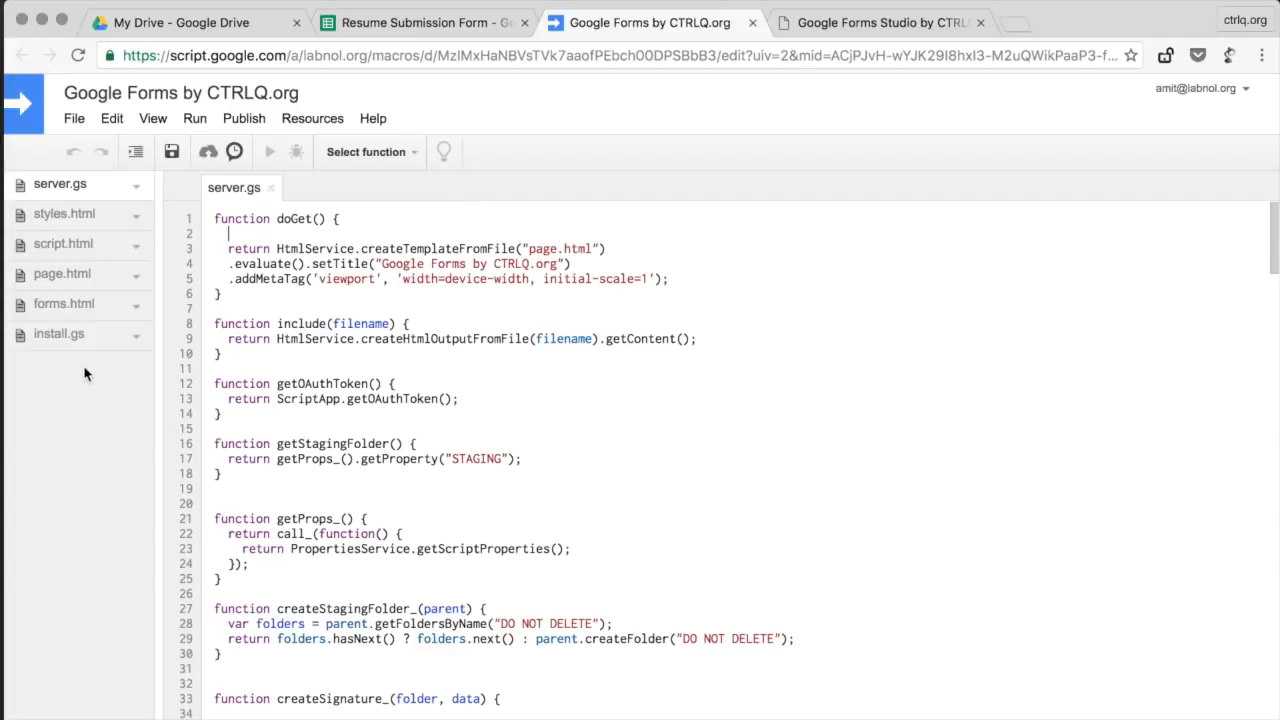
# Step: View forms.html, then return to the Forms Studio form page
pyautogui.click(93, 313)
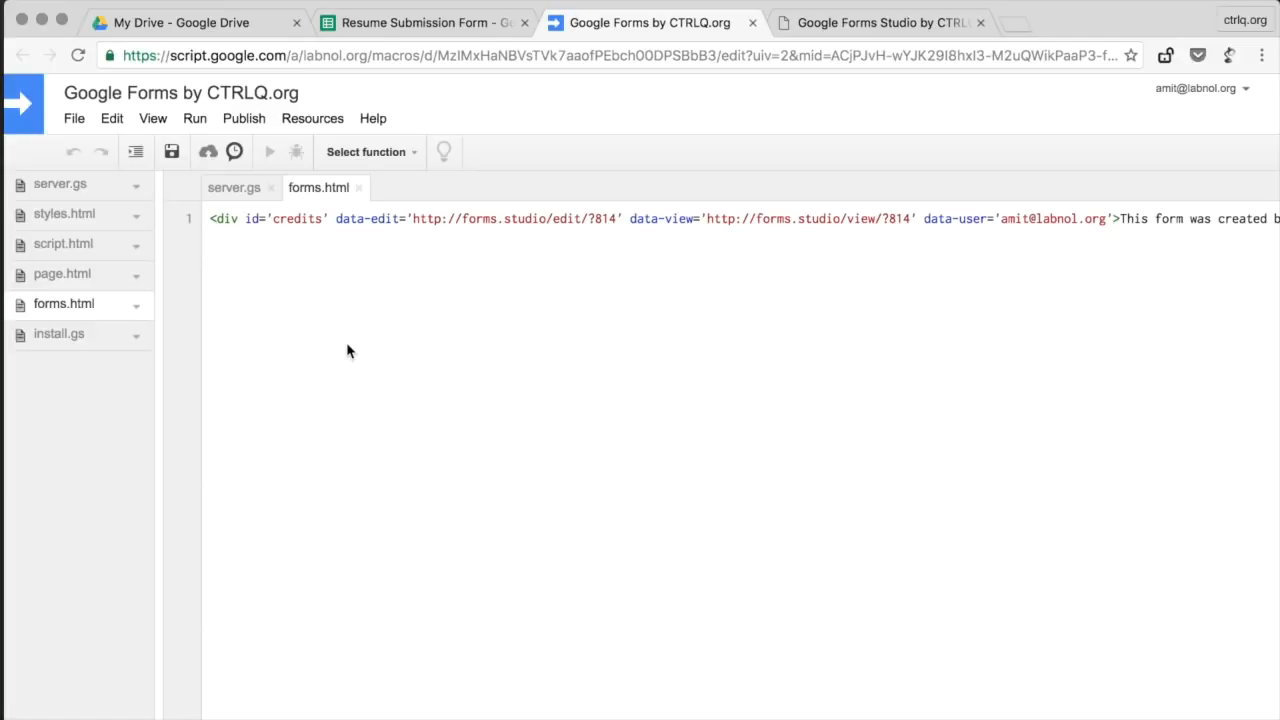
pyautogui.click(852, 23)
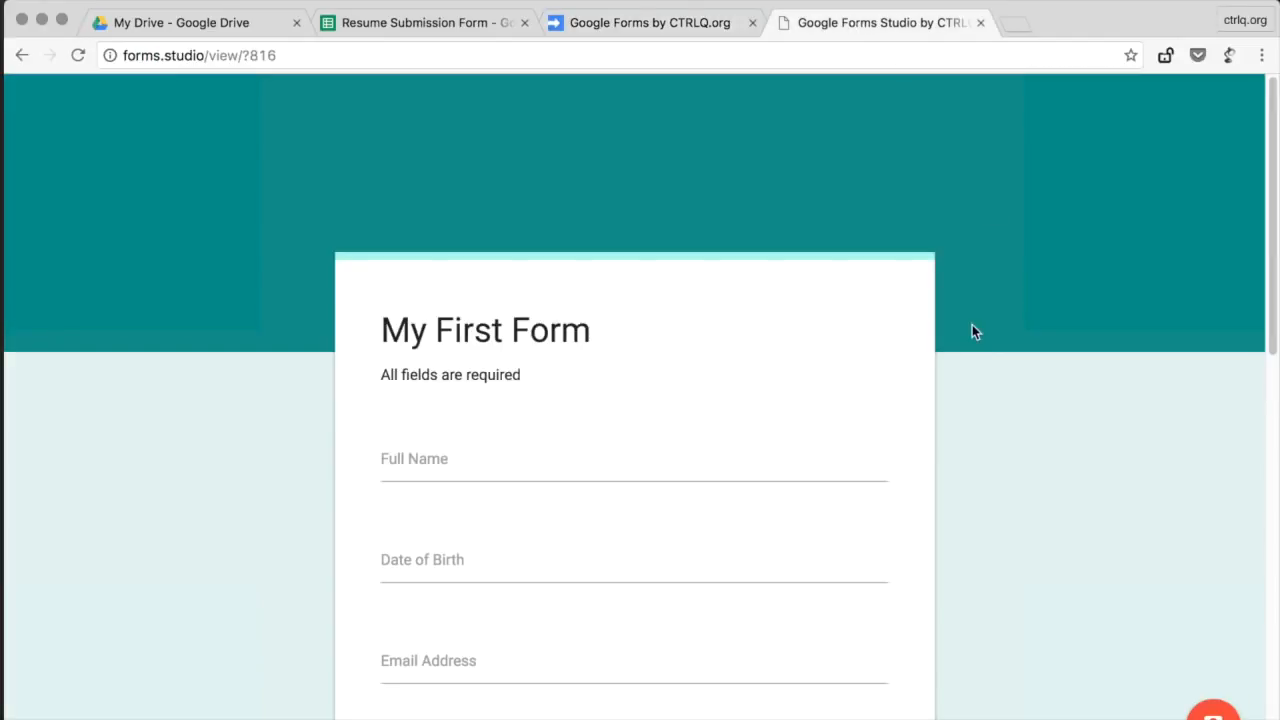
# Step: Select the form's HTML code snippet at the bottom of the page for copying
pyautogui.scroll(-5, 972, 325)
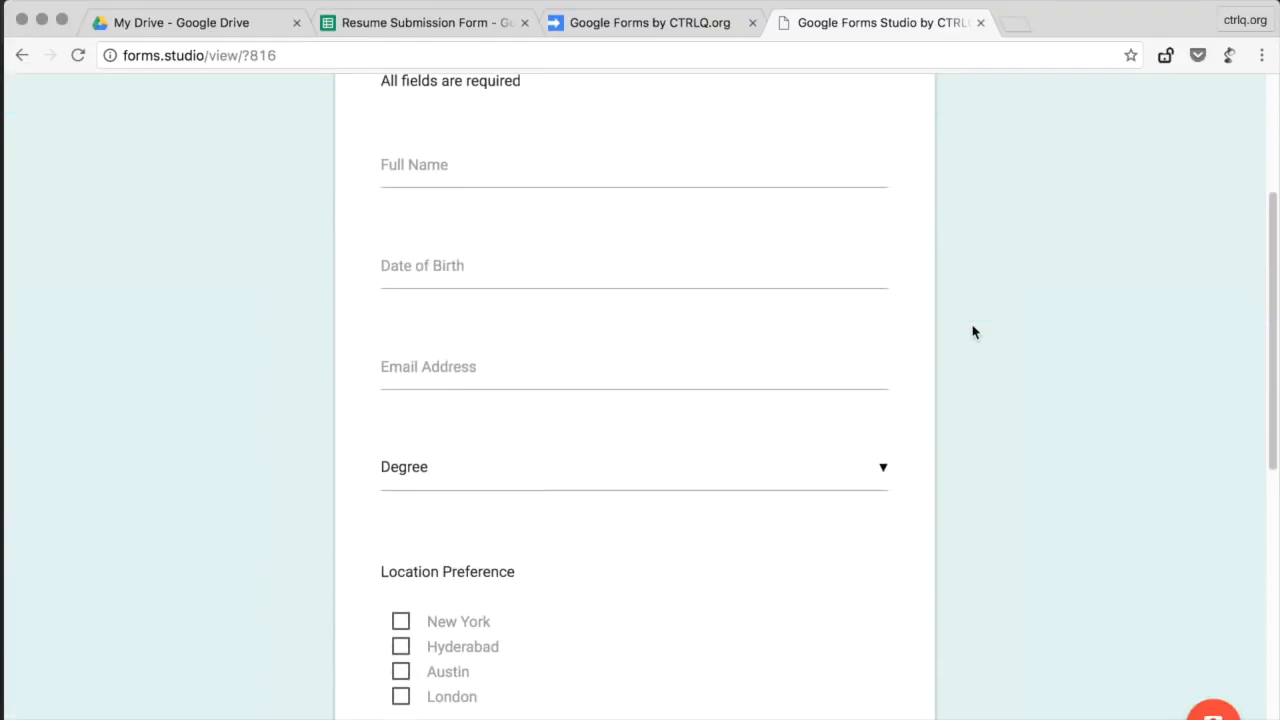
pyautogui.scroll(-12, 972, 332)
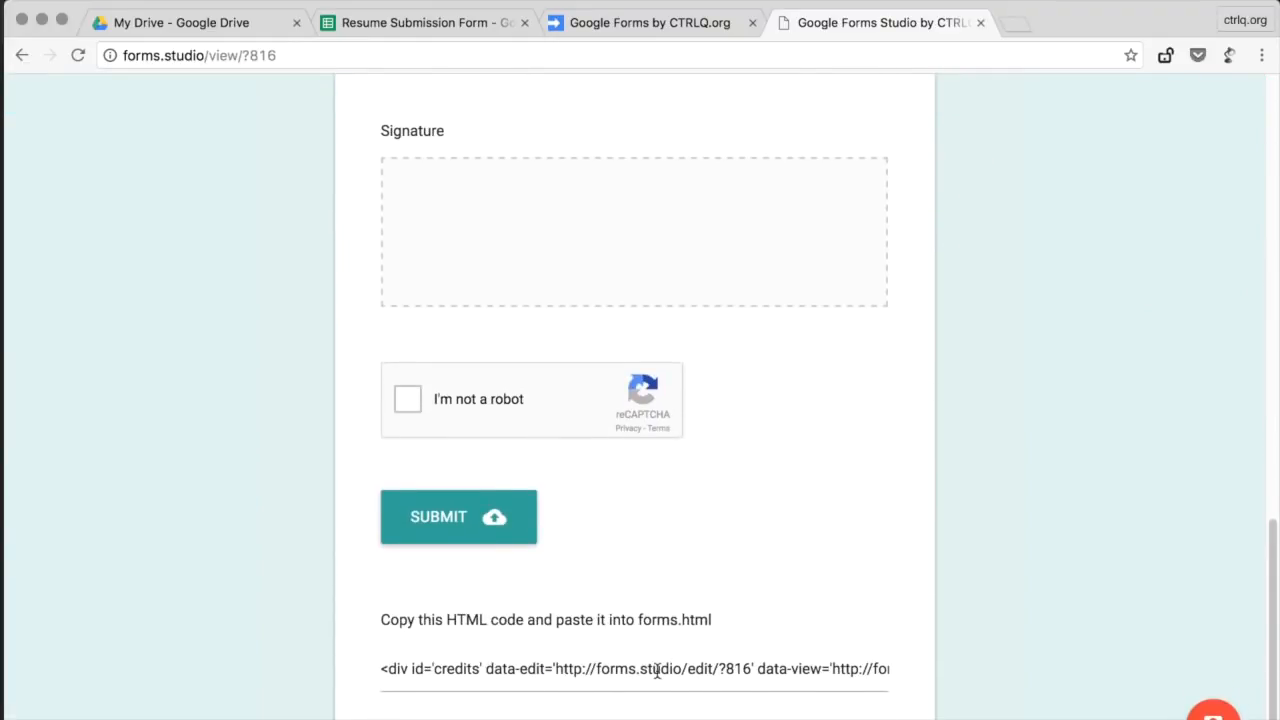
pyautogui.click(657, 672)
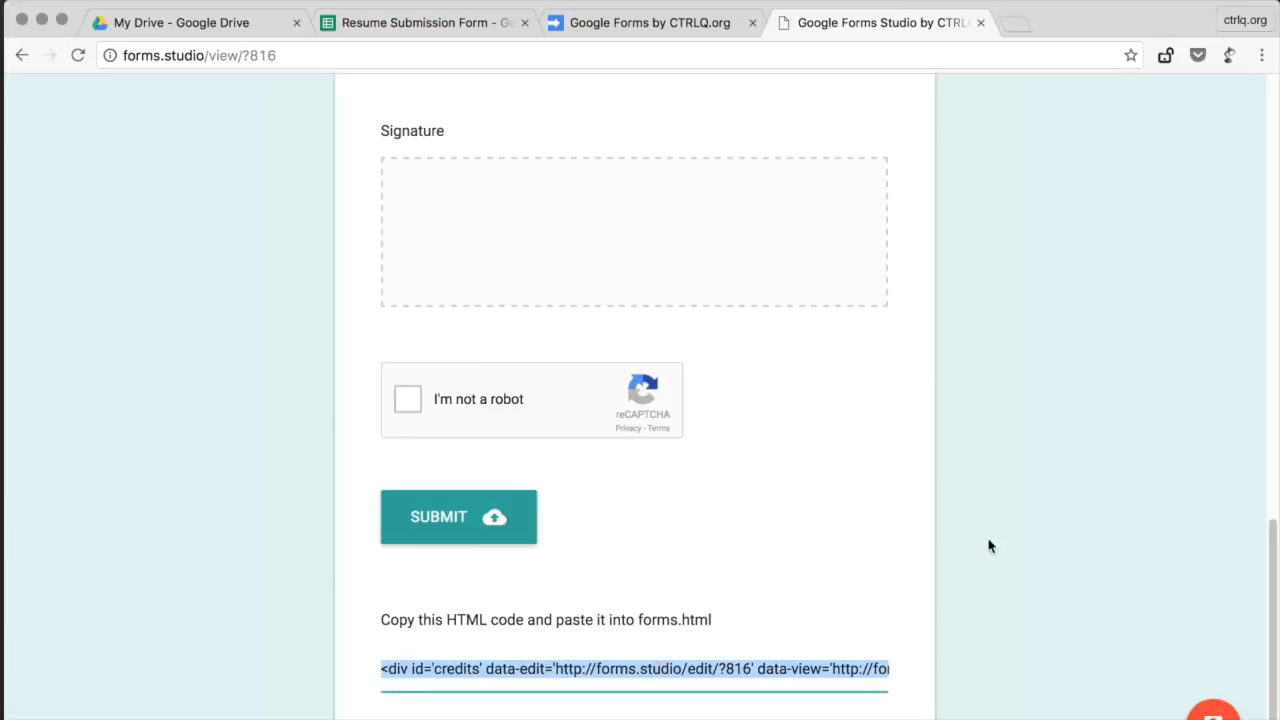
# Step: Replace all code in forms.html with the copied Forms Studio form HTML and save it
pyautogui.click(649, 35)
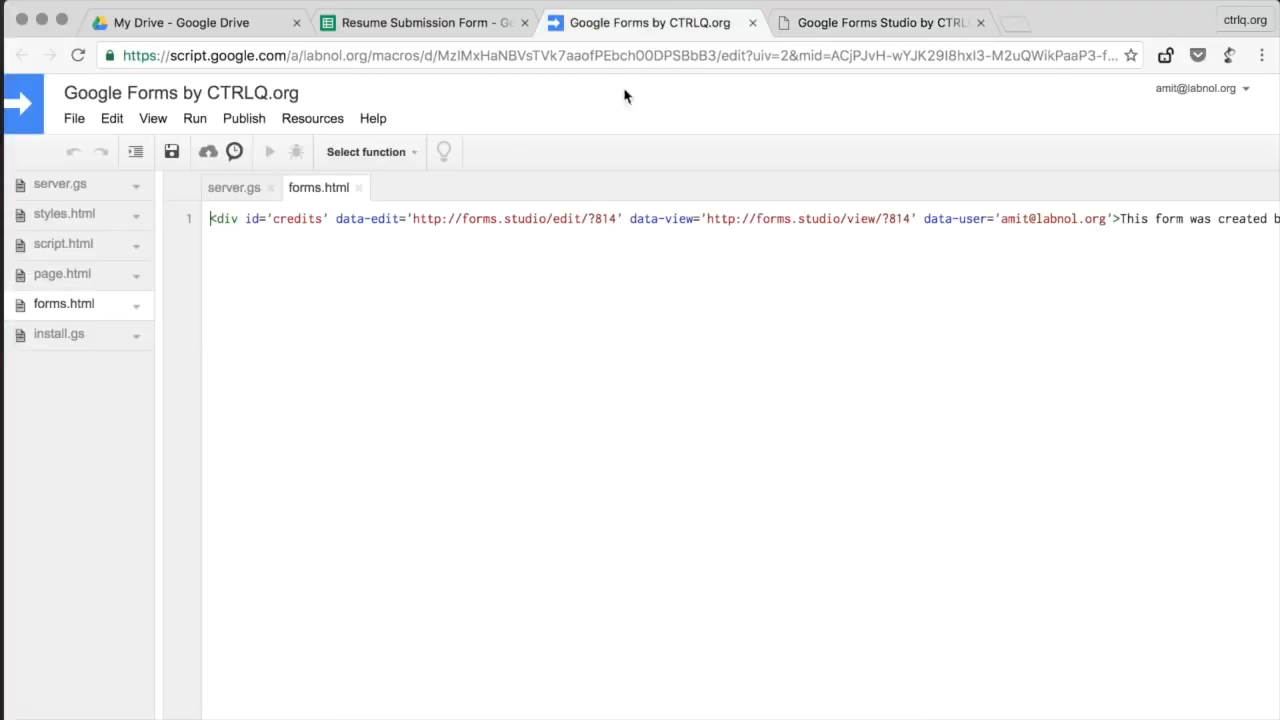
pyautogui.click(586, 212)
pyautogui.press('super+a')
pyautogui.press('super+v')
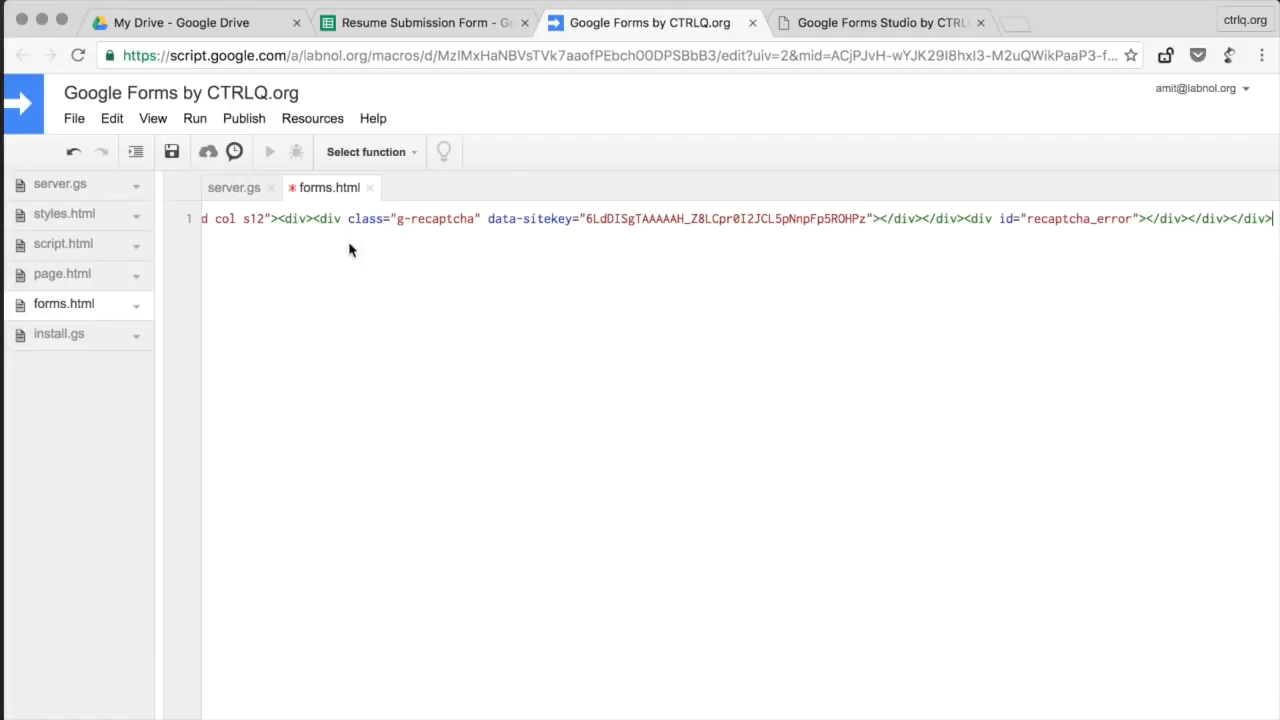
pyautogui.click(172, 152)
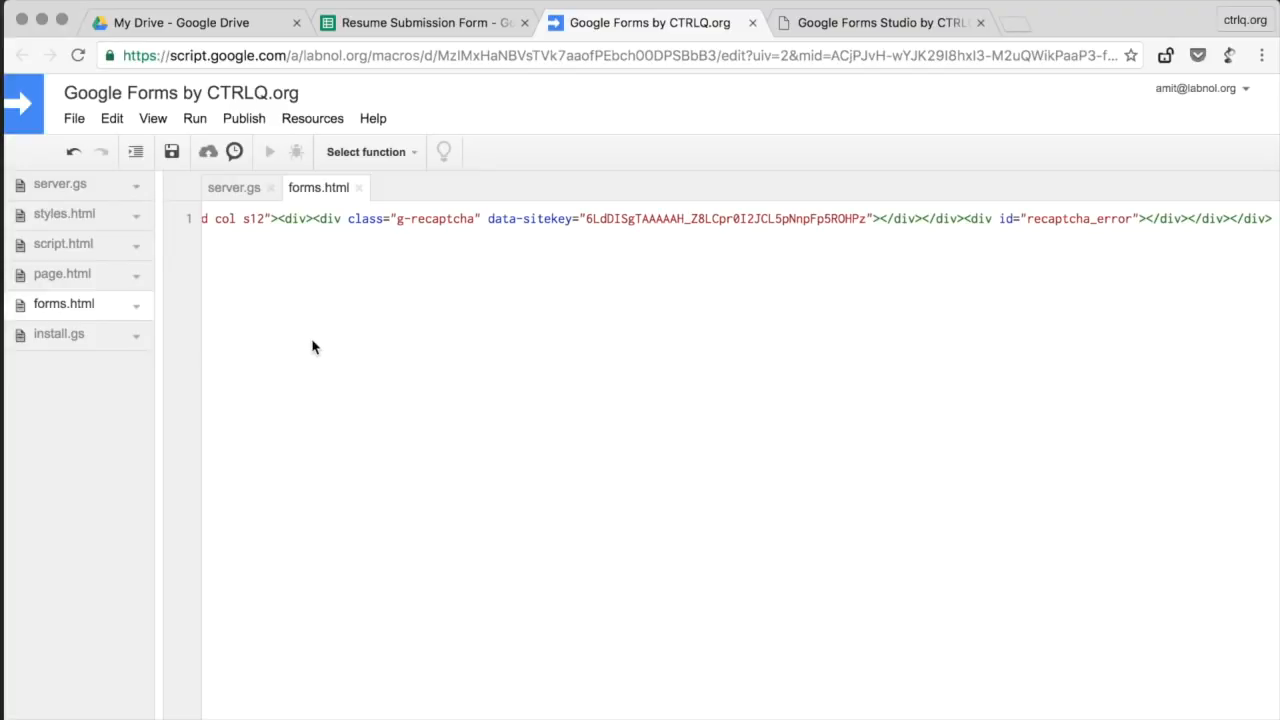
pyautogui.click(327, 119)
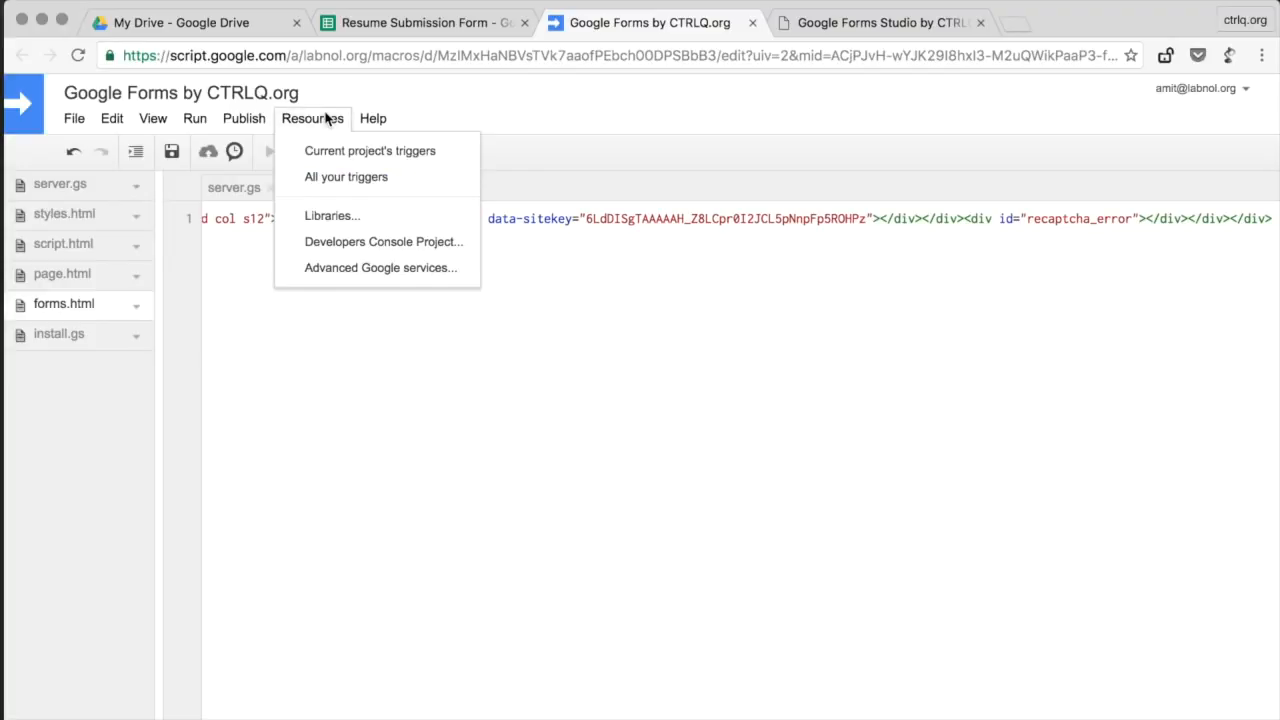
# Step: Open the script's linked Developers Console project to its API Library page
pyautogui.click(452, 244)
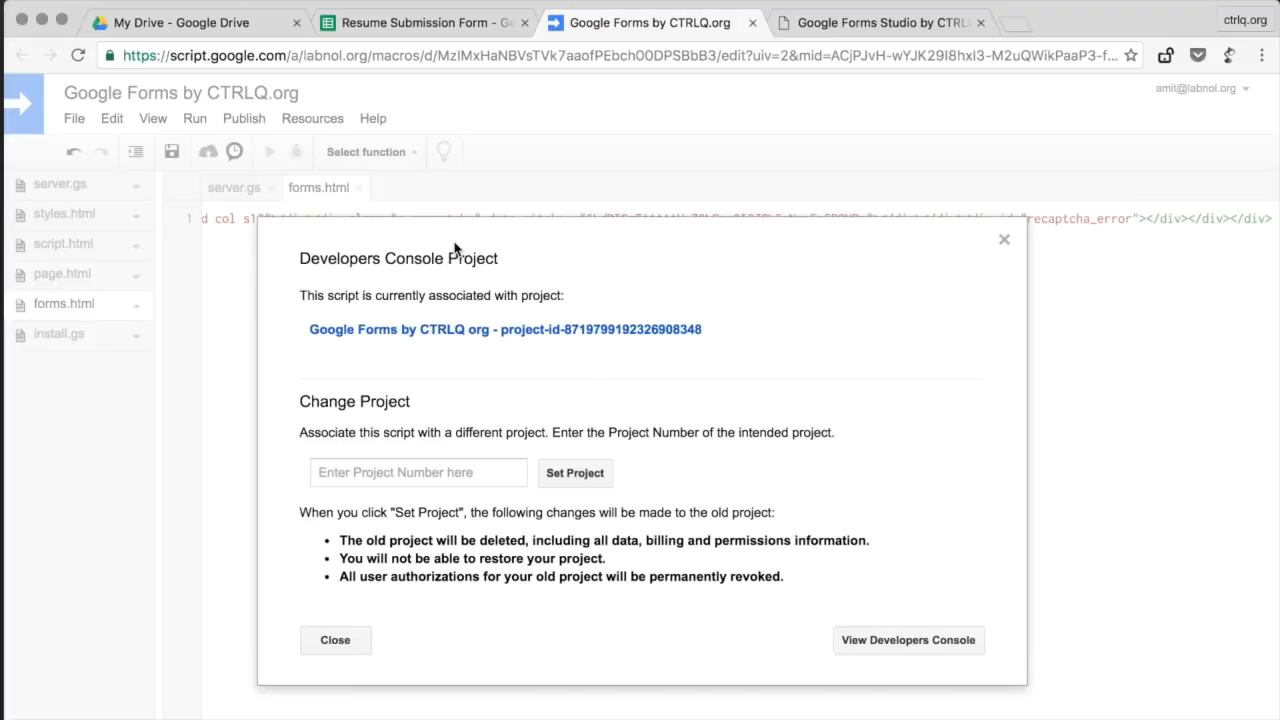
pyautogui.click(489, 331)
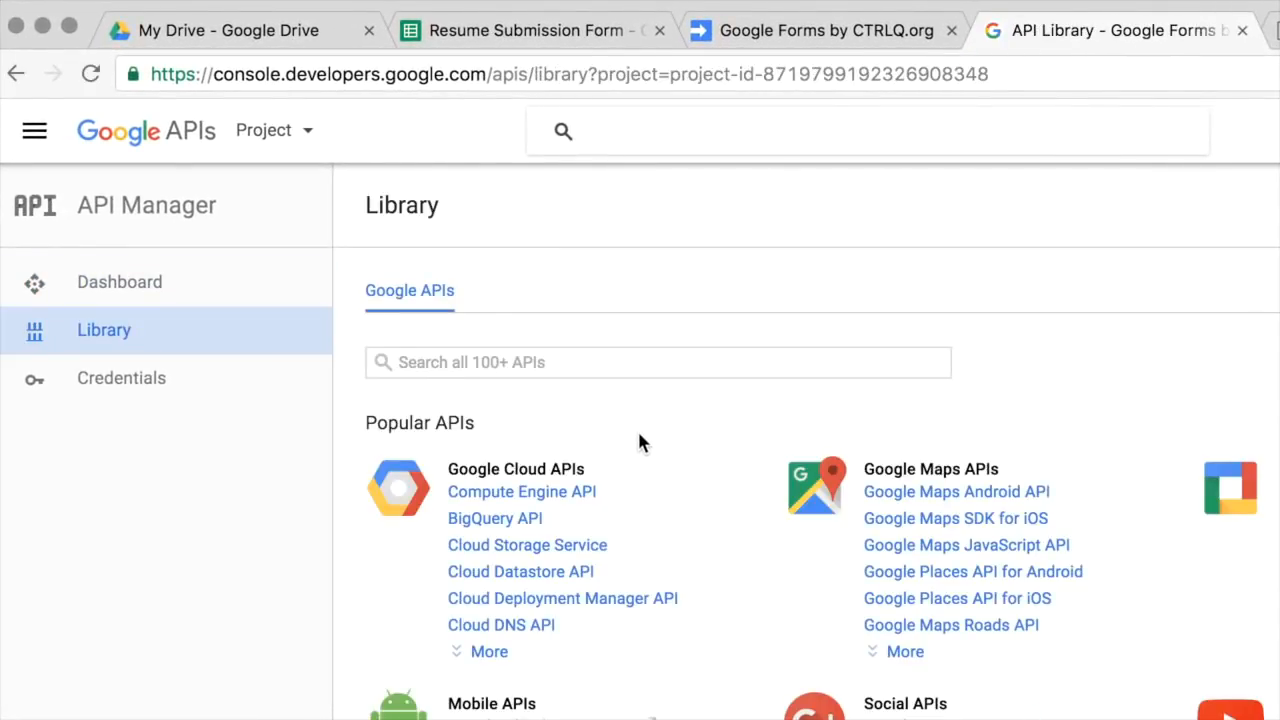
# Step: Search the library for 'picker', enable the Google Picker API, and close the console tab
pyautogui.click(683, 366)
pyautogui.write('p')
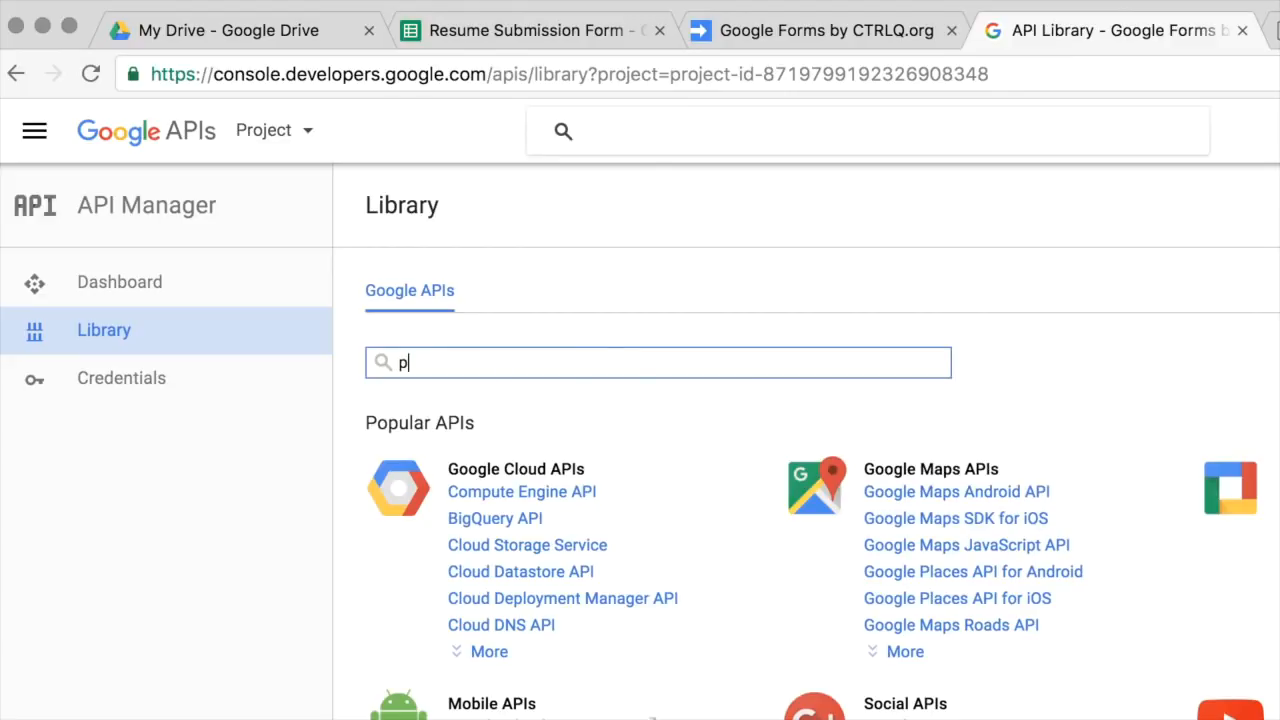
pyautogui.write('icker')
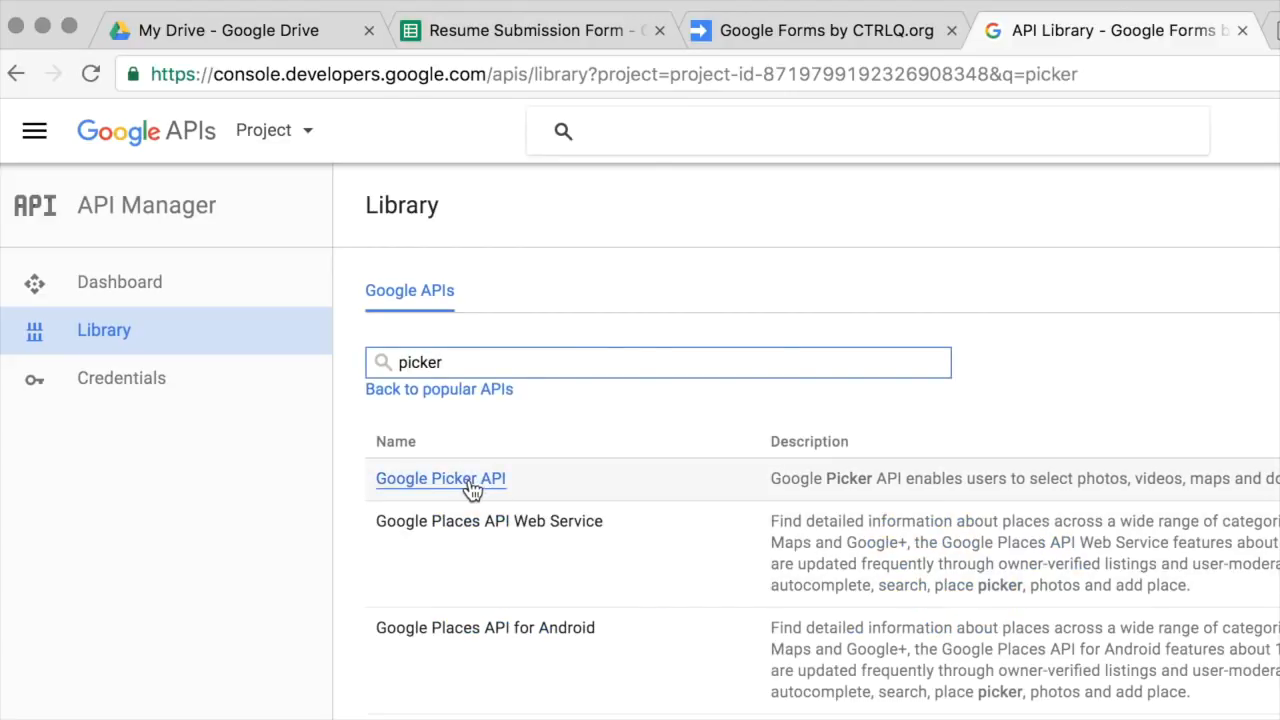
pyautogui.click(472, 488)
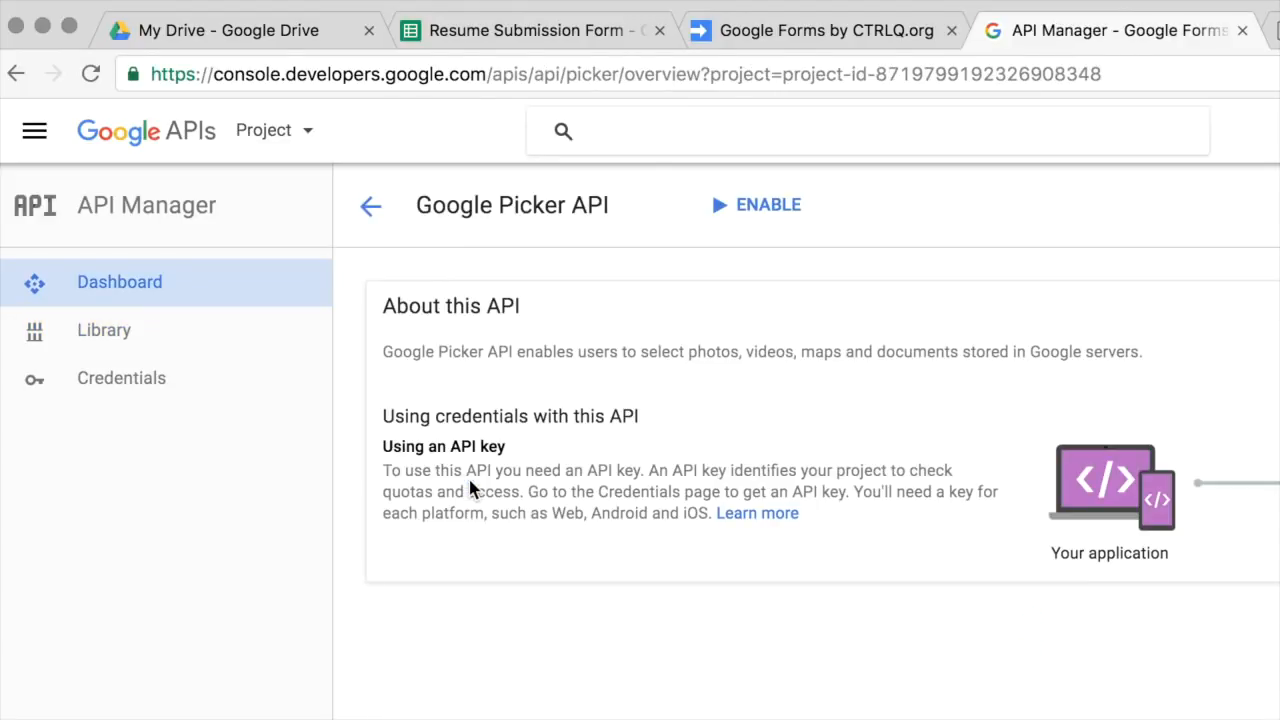
pyautogui.click(779, 226)
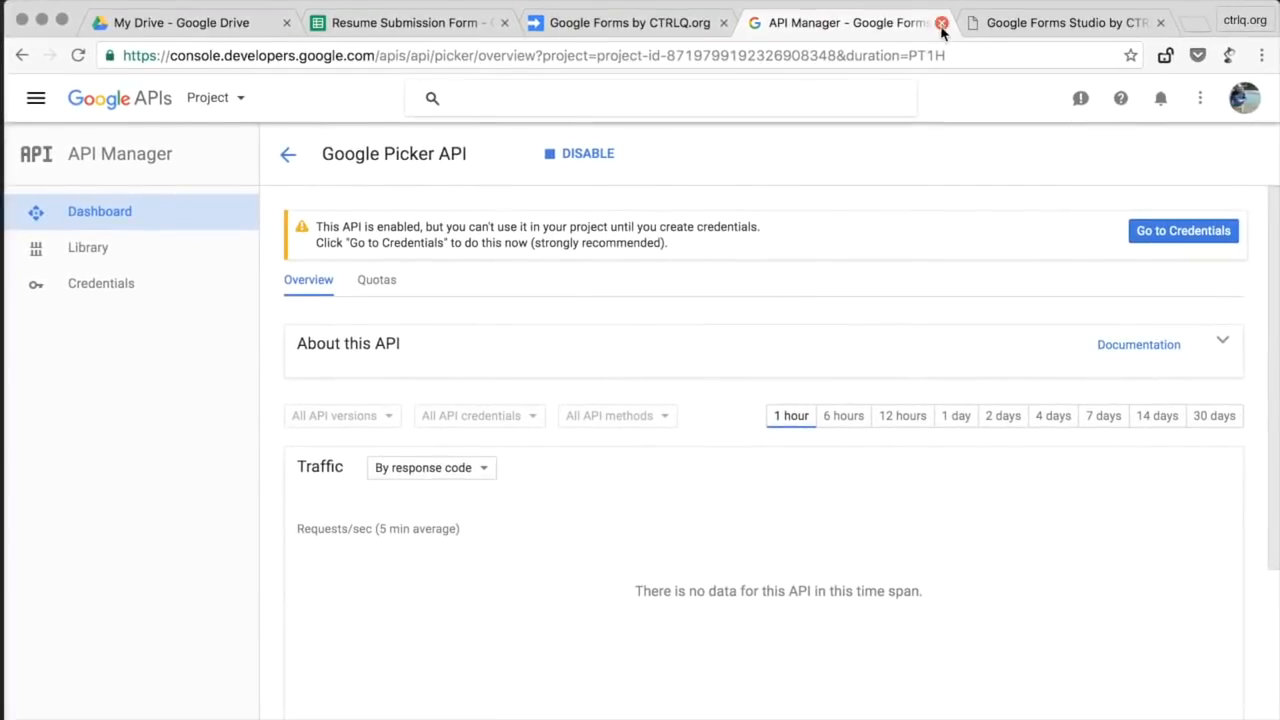
pyautogui.click(941, 23)
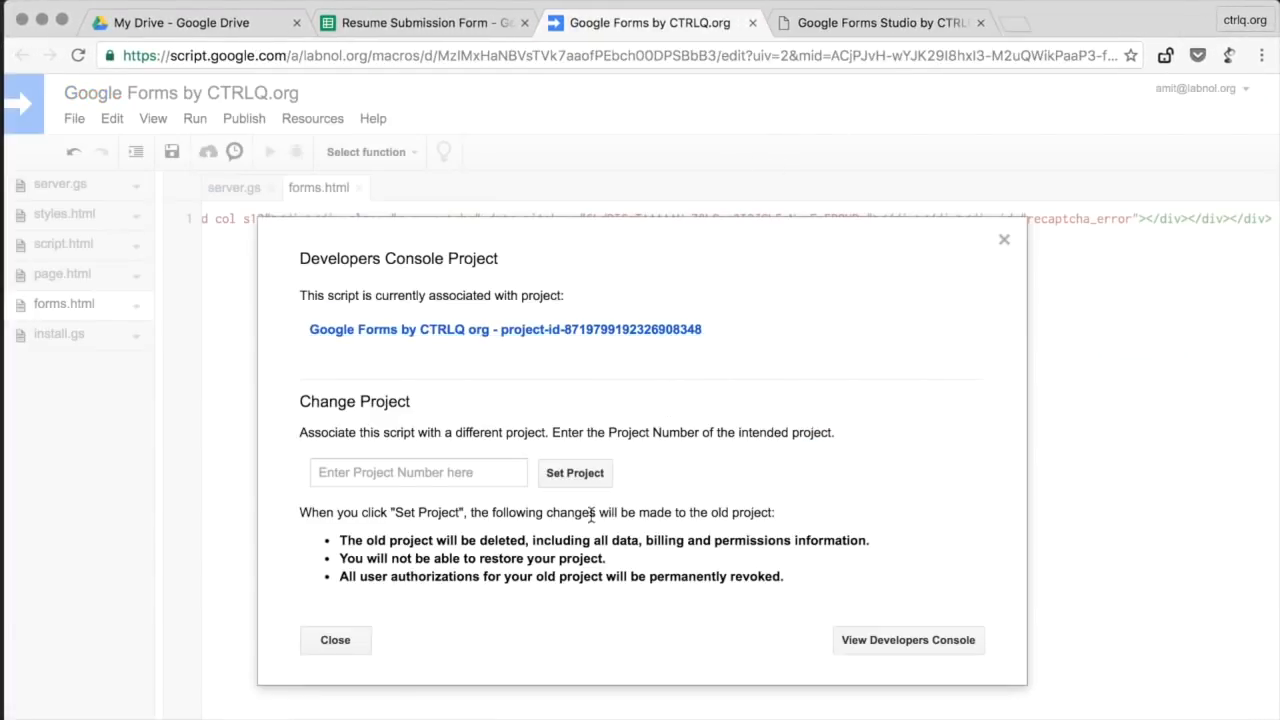
# Step: Close the Developers Console Project dialog and bring up install.gs in the editor
pyautogui.click(350, 645)
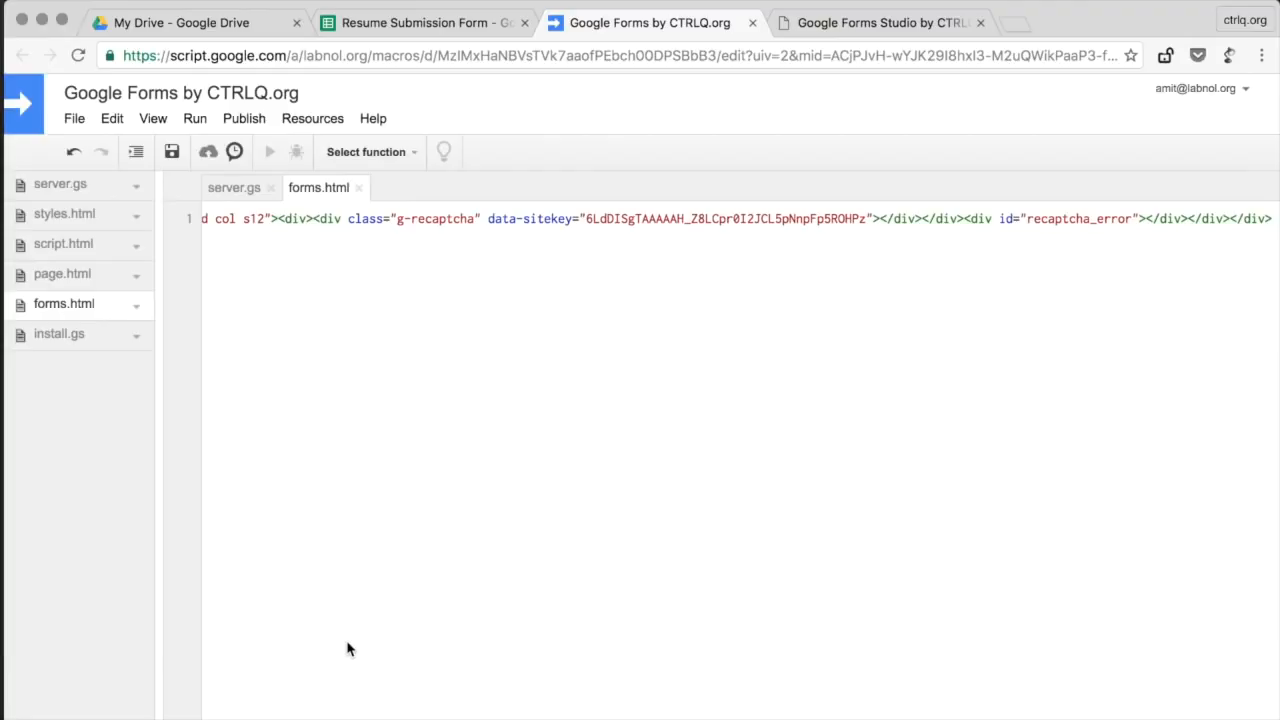
pyautogui.click(93, 341)
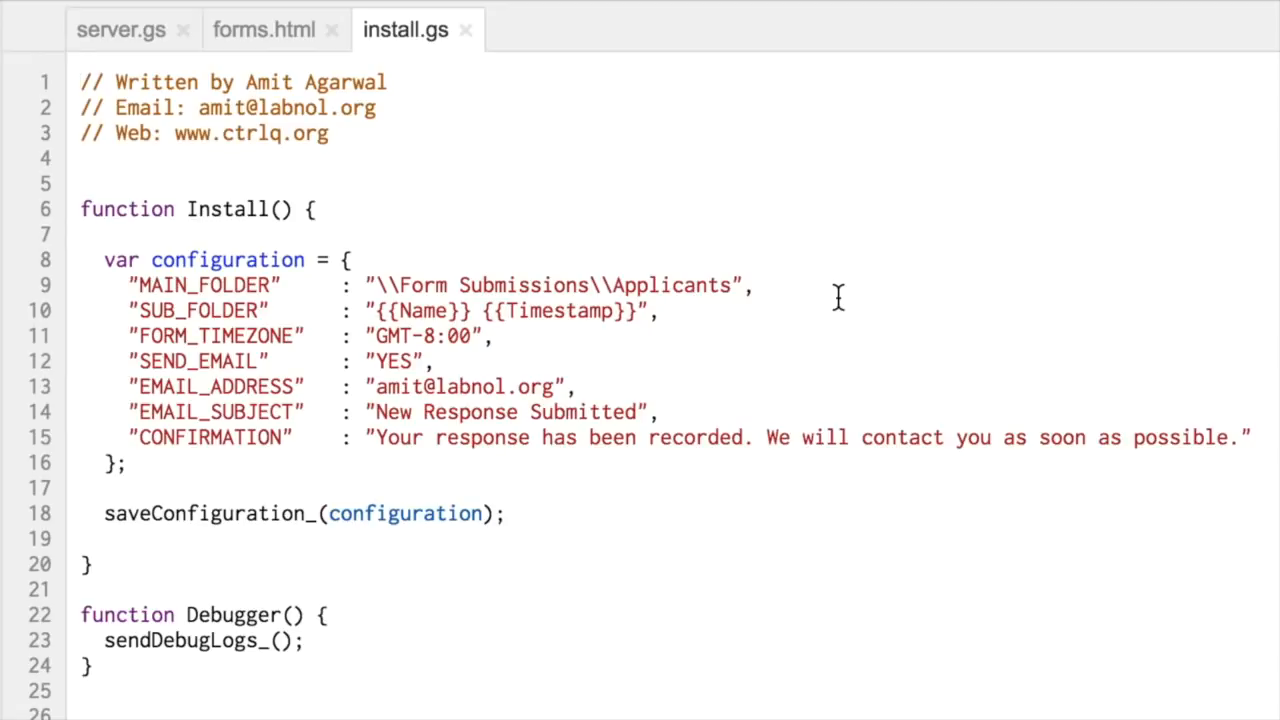
# Step: Set MAIN_FOLDER to Form Submissions\Applicants\2016 and SUB_FOLDER to {{Full Name}} {{Degree}}
pyautogui.click(735, 287)
pyautogui.write('\\\\2016')
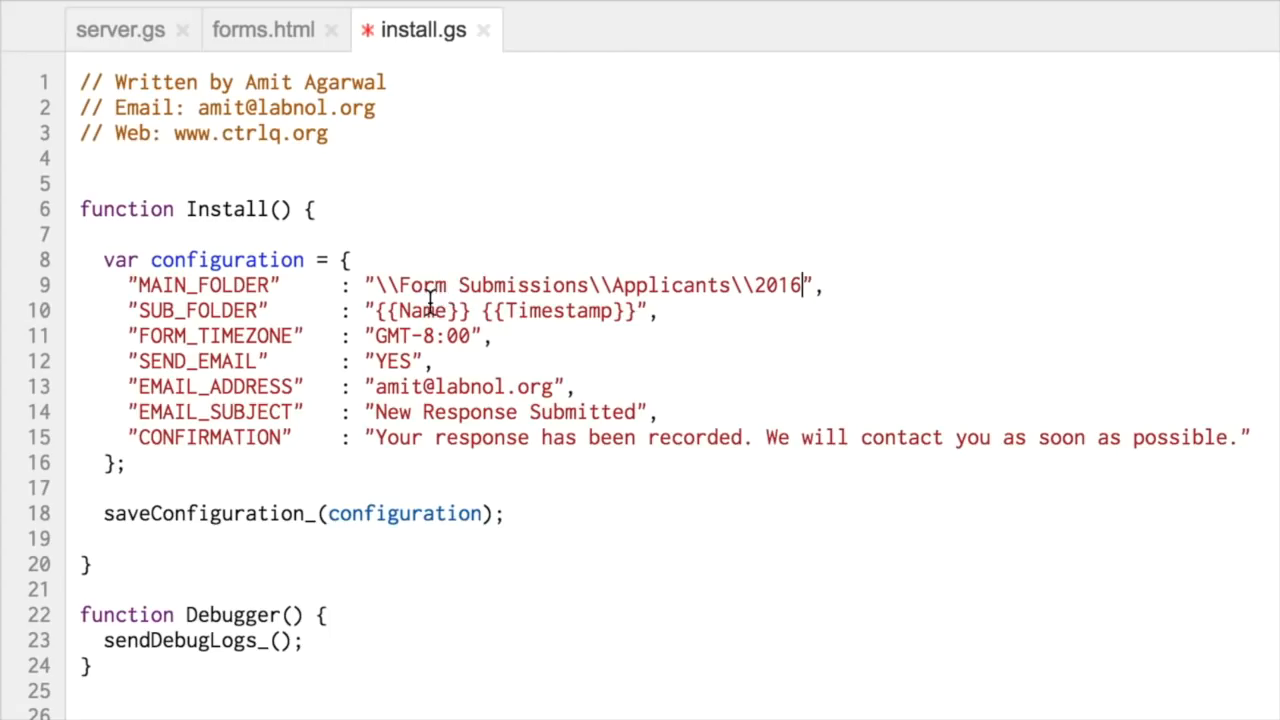
pyautogui.doubleClick(430, 303)
pyautogui.write('Full Name')
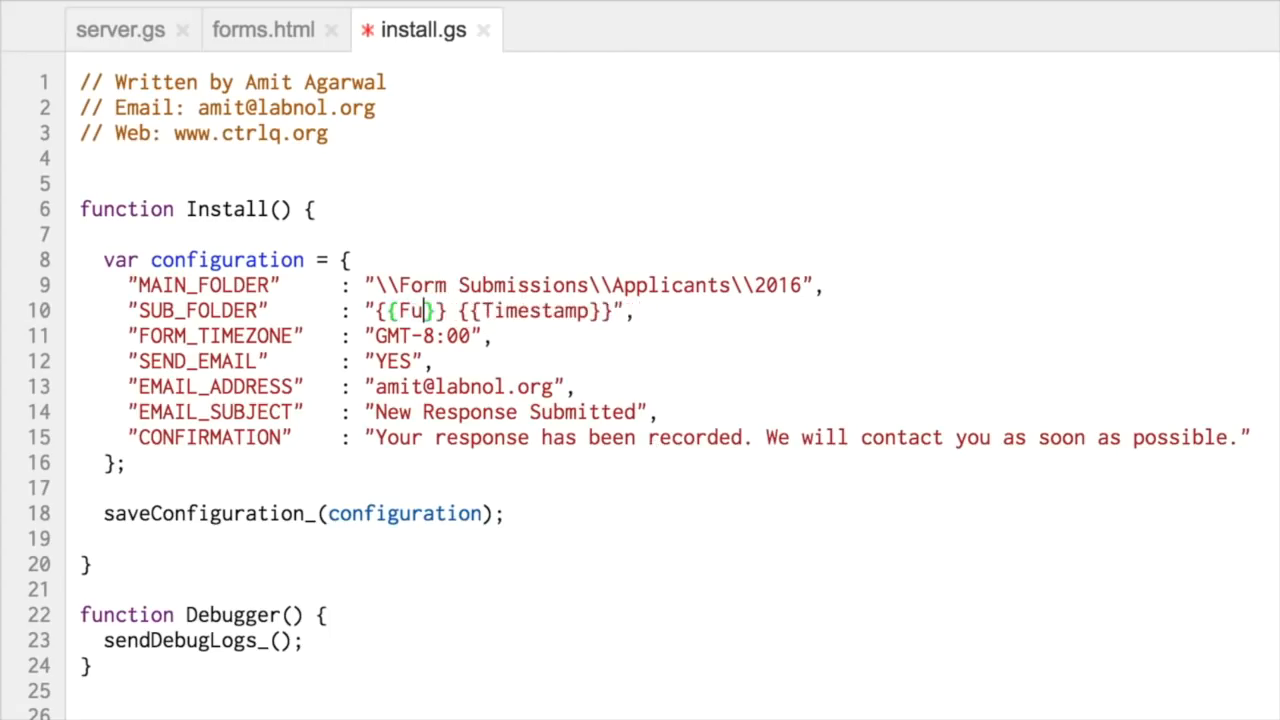
pyautogui.doubleClick(617, 311)
pyautogui.write('Degree')
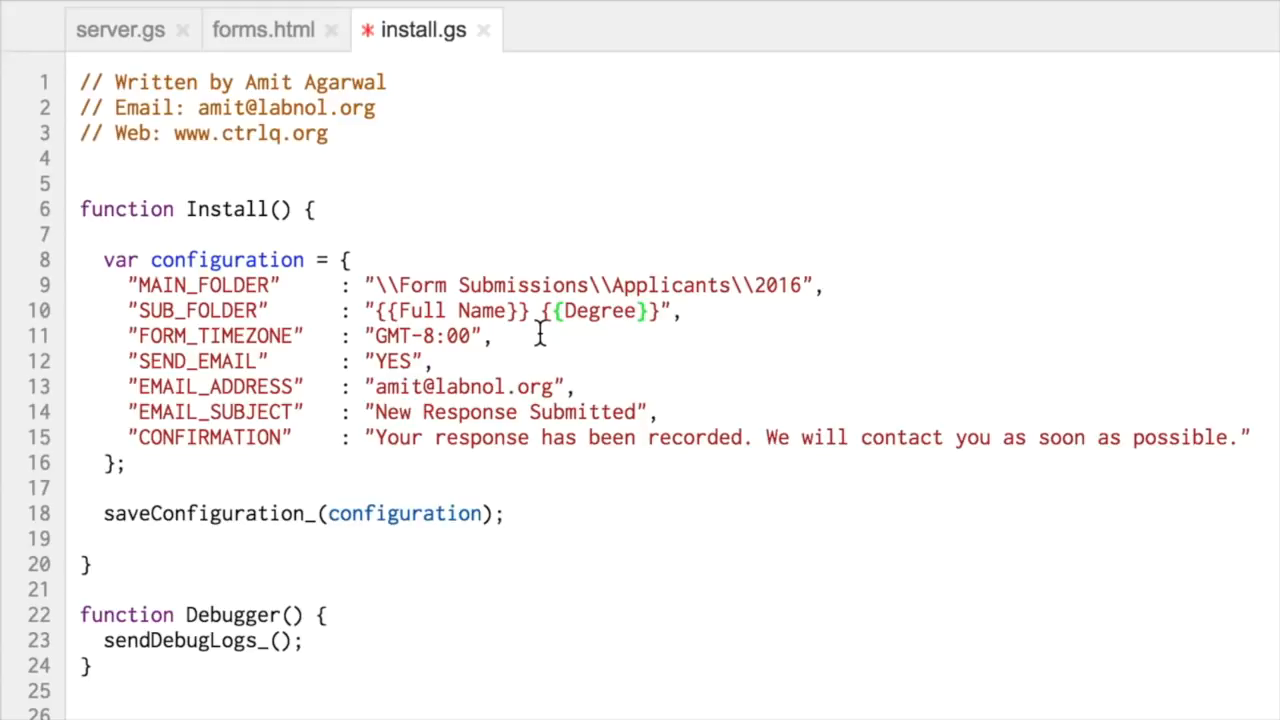
# Step: Change SEND_EMAIL from YES to NO and review the CONFIRMATION message setting
pyautogui.click(584, 353)
pyautogui.doubleClick(397, 362)
pyautogui.write('NO')
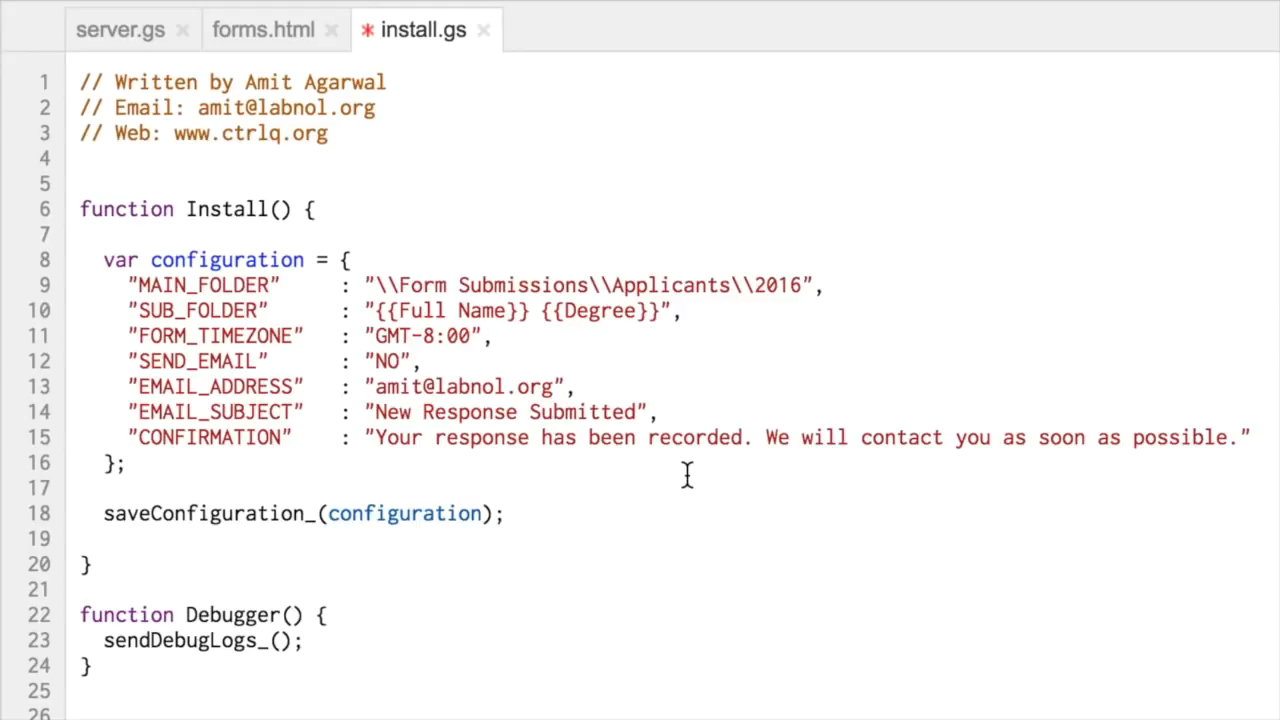
pyautogui.doubleClick(223, 437)
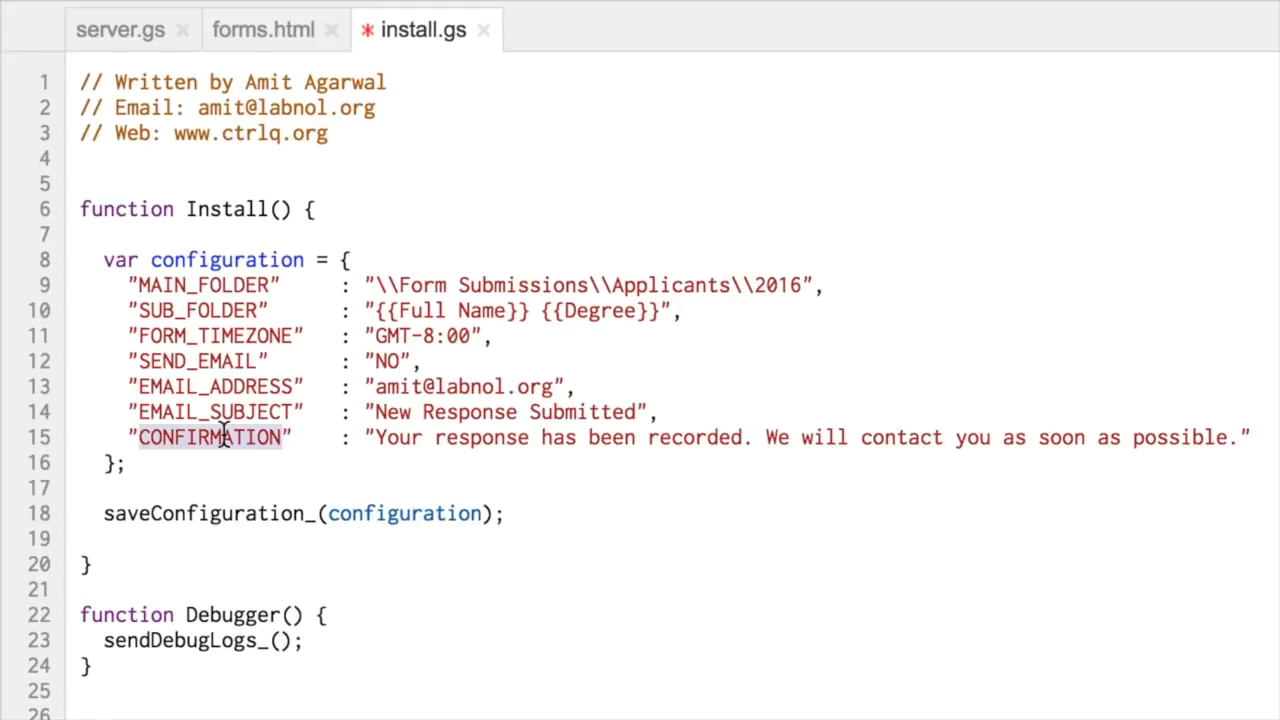
pyautogui.click(480, 484)
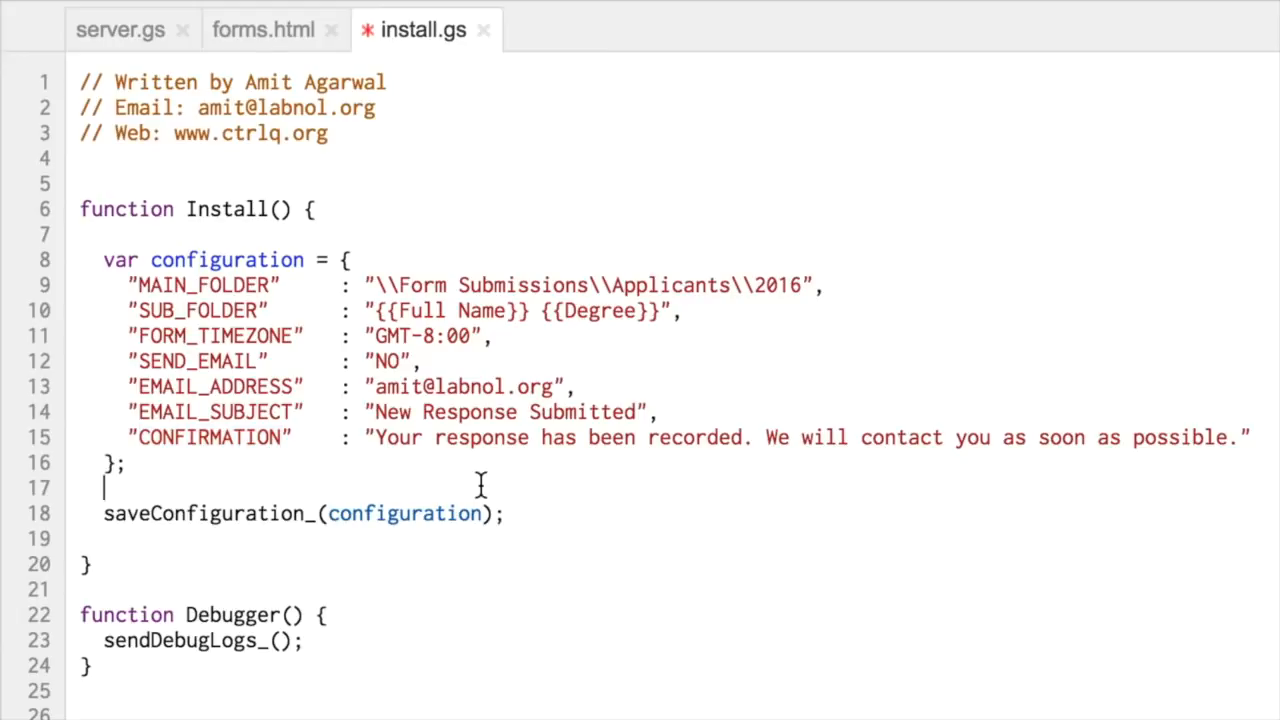
pyautogui.click(1029, 470)
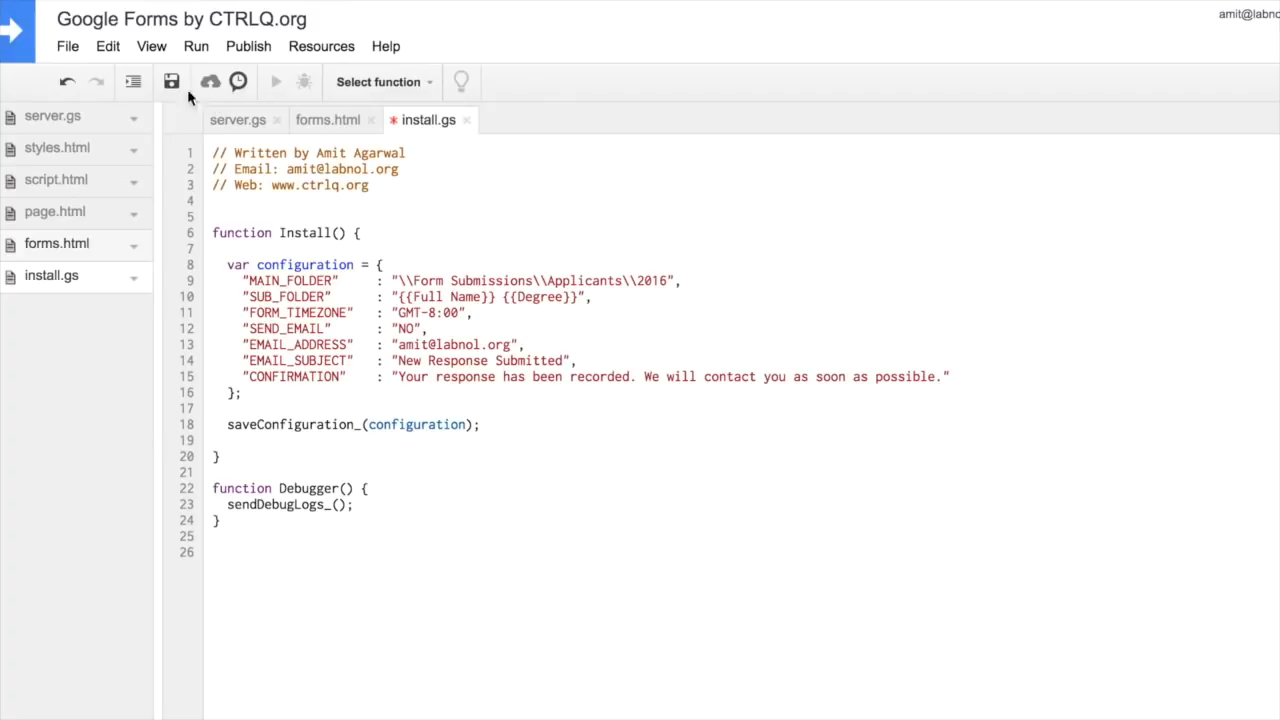
# Step: Save install.gs, run Install, and allow the requested Drive, spreadsheet and email permissions
pyautogui.click(174, 82)
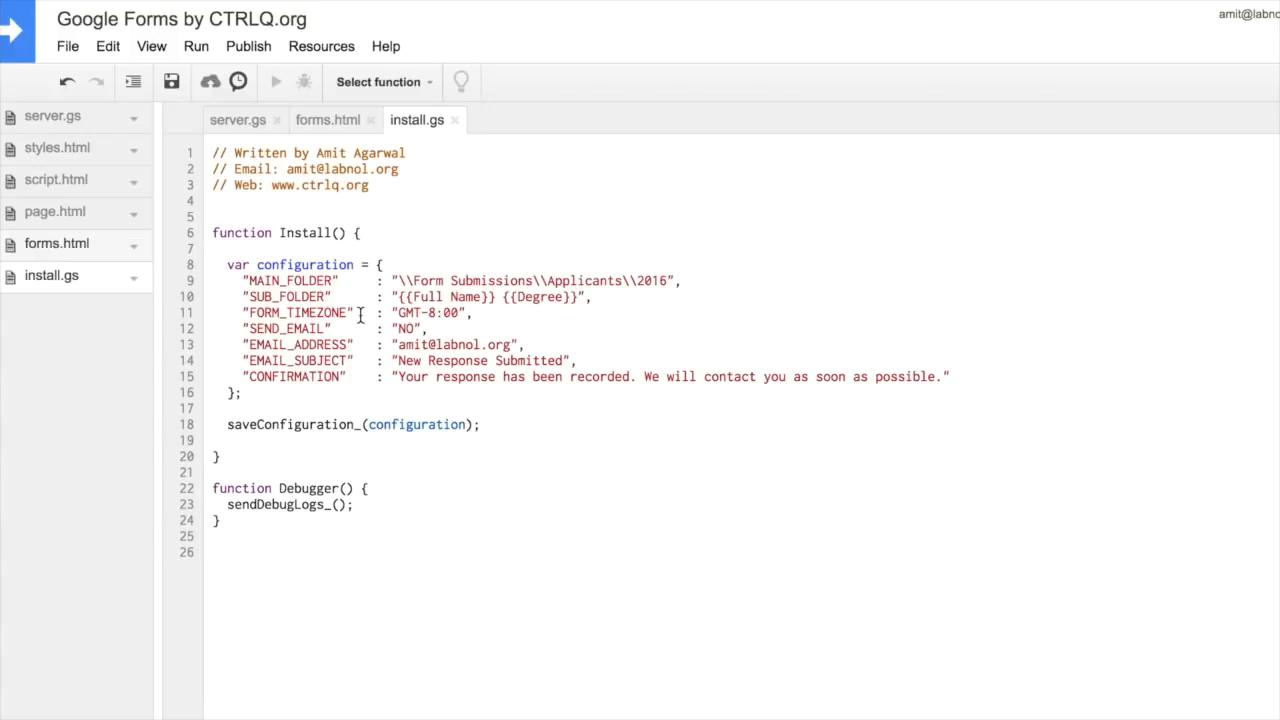
pyautogui.click(193, 46)
pyautogui.click(285, 82)
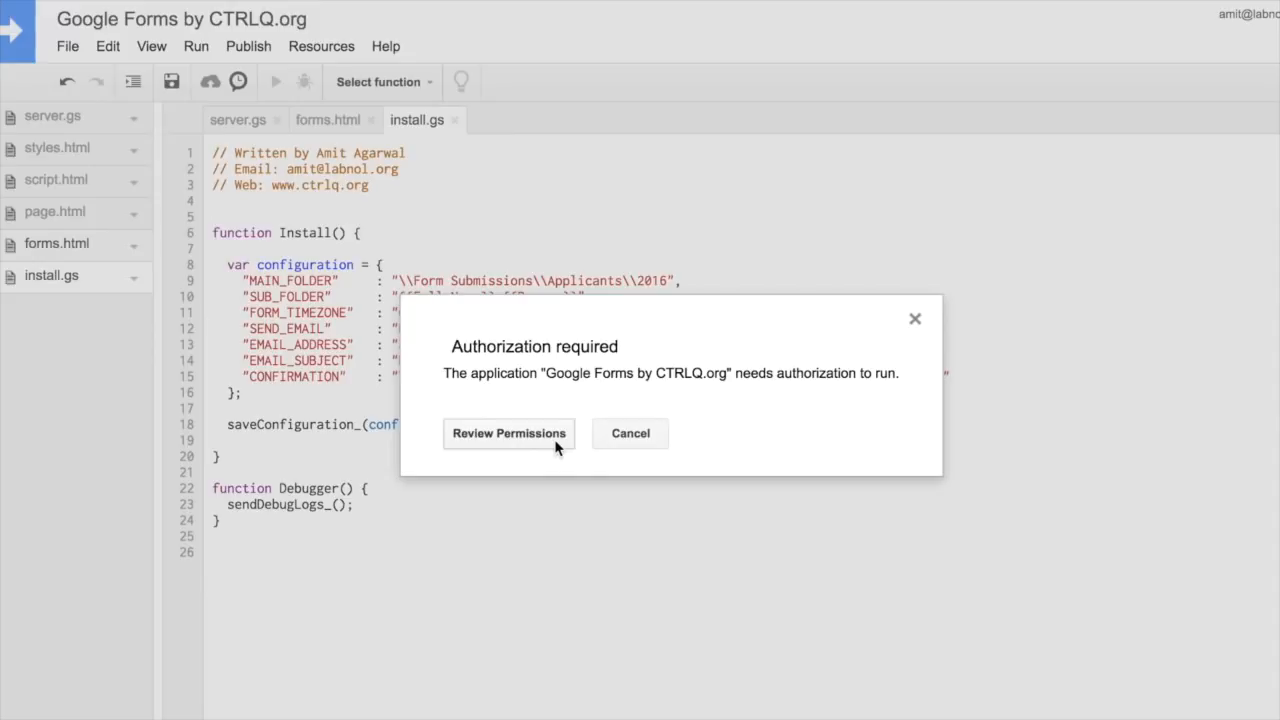
pyautogui.click(557, 446)
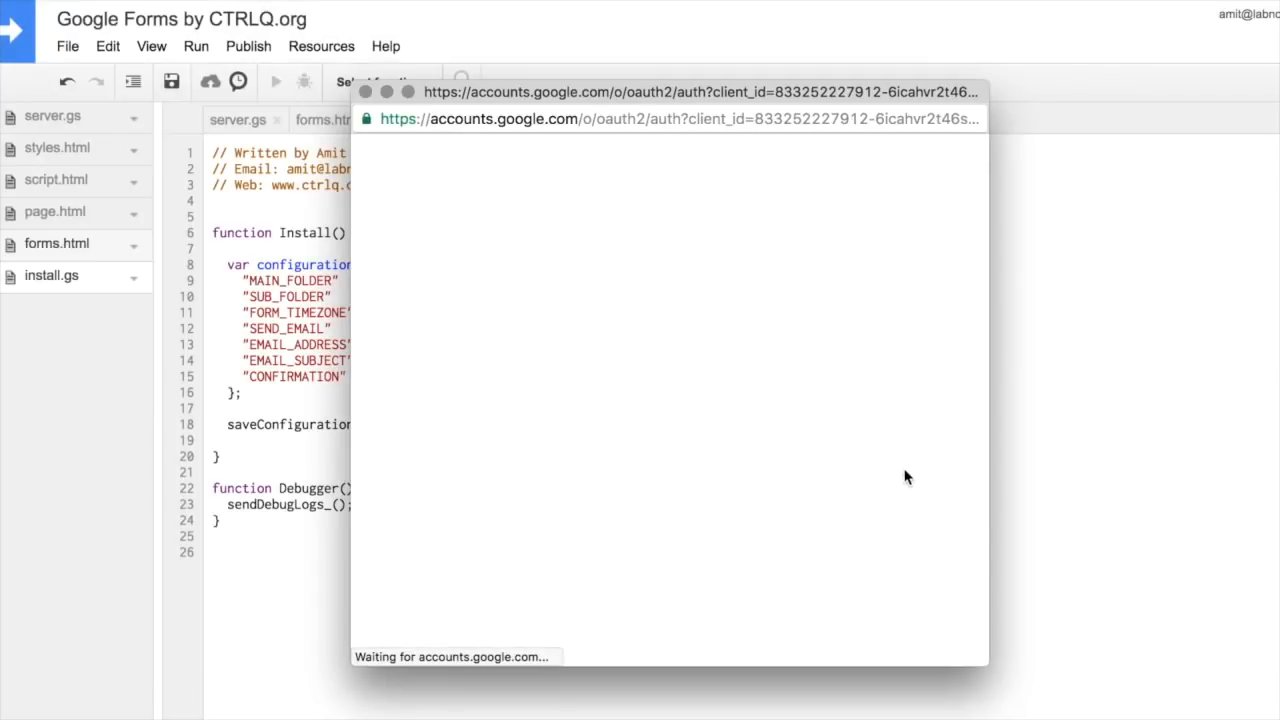
pyautogui.scroll(-2, 905, 477)
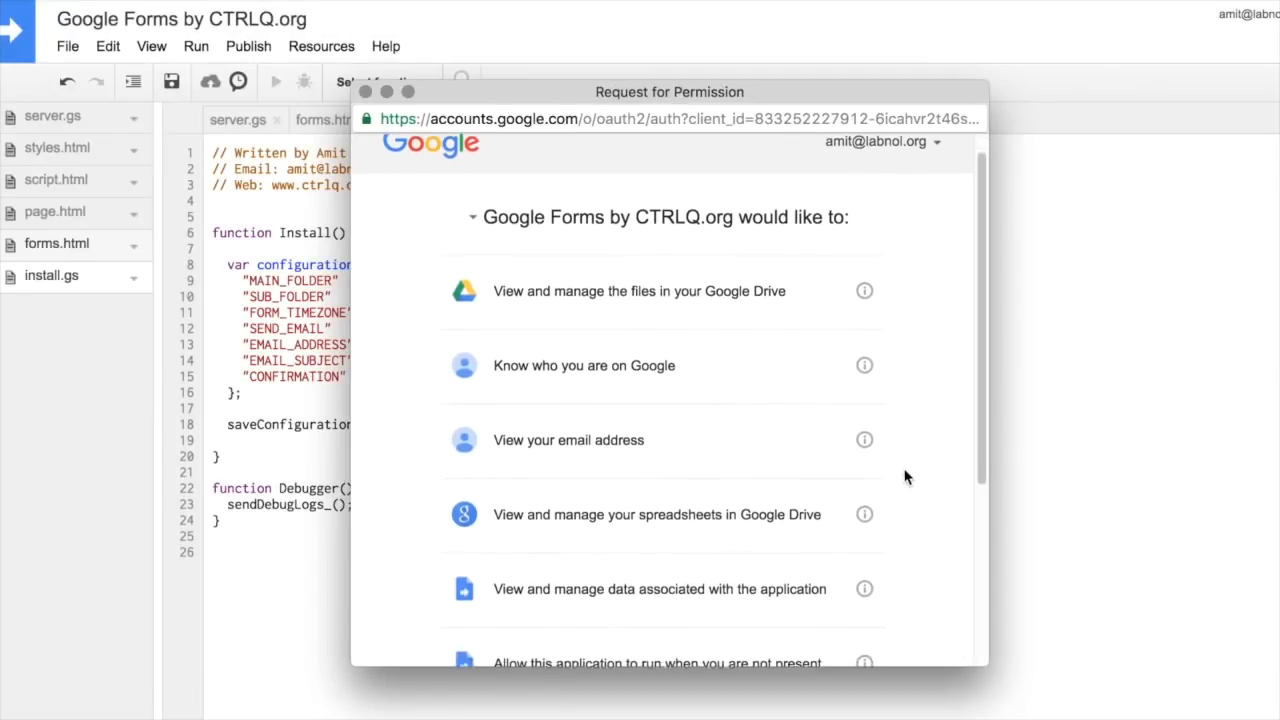
pyautogui.scroll(-3, 905, 477)
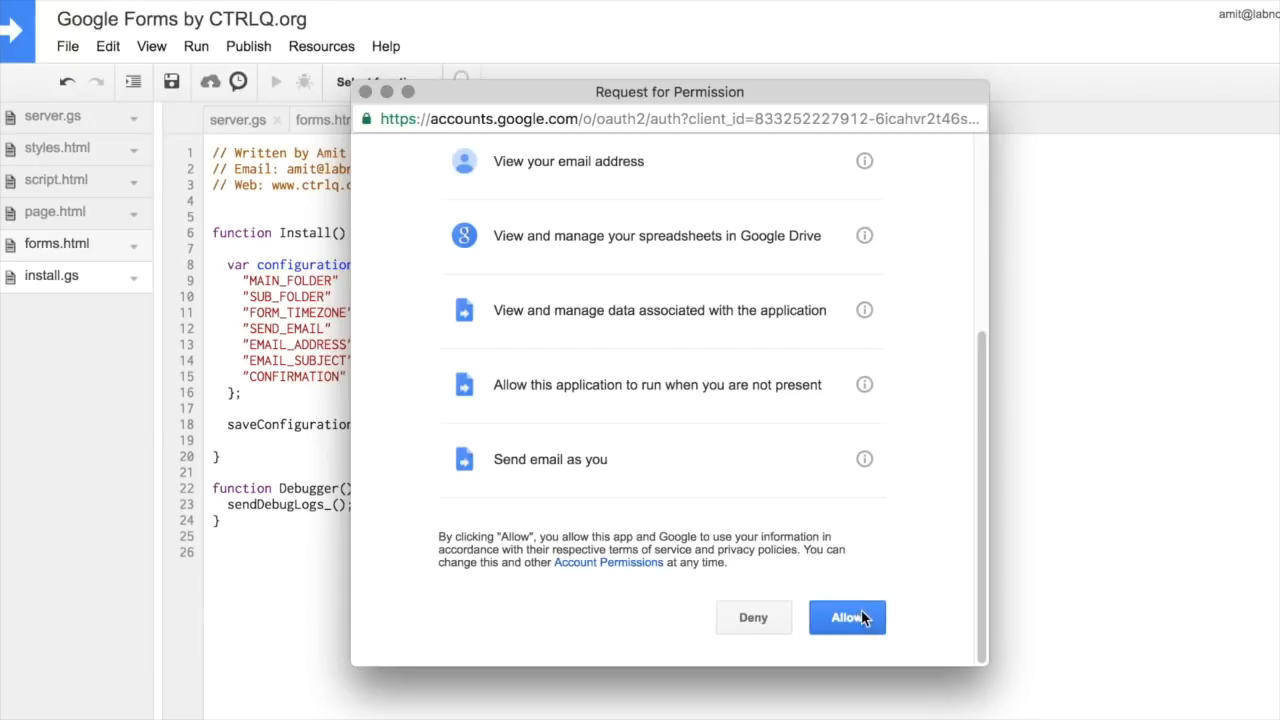
pyautogui.click(861, 612)
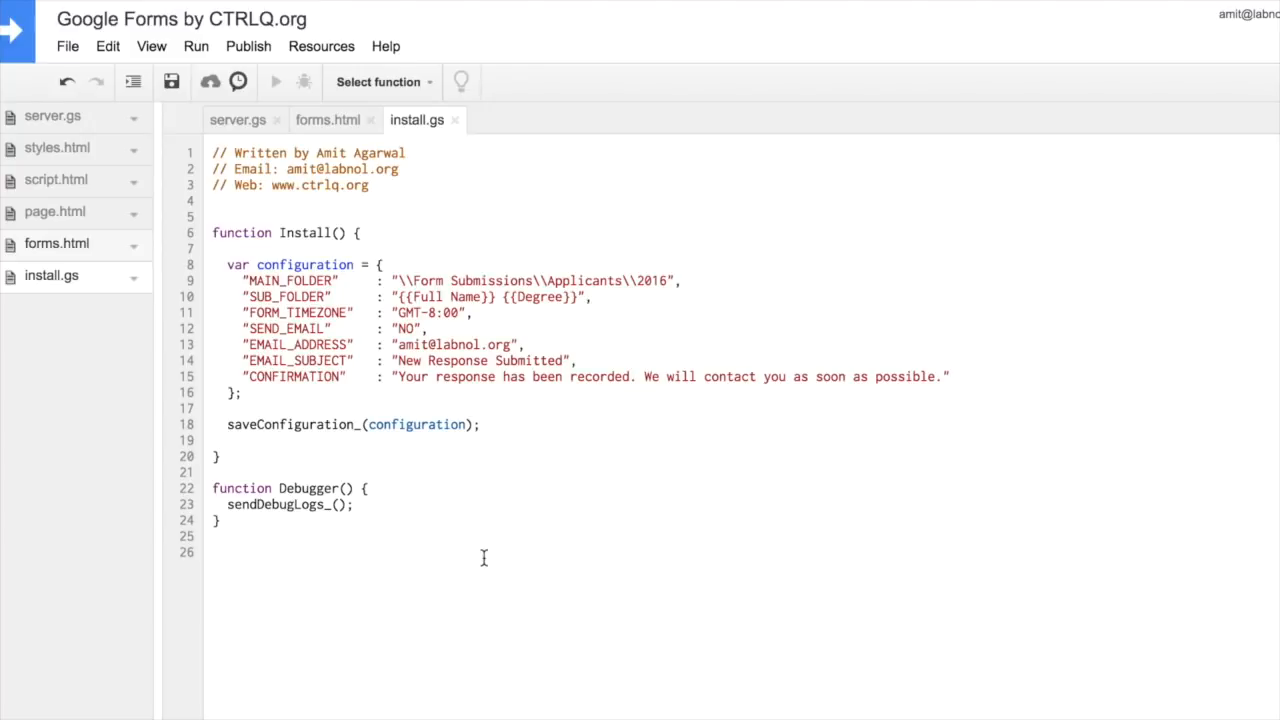
# Step: Deploy as web app version 'My First Form' with access for anyone, even anonymous, and copy its URL
pyautogui.click(262, 47)
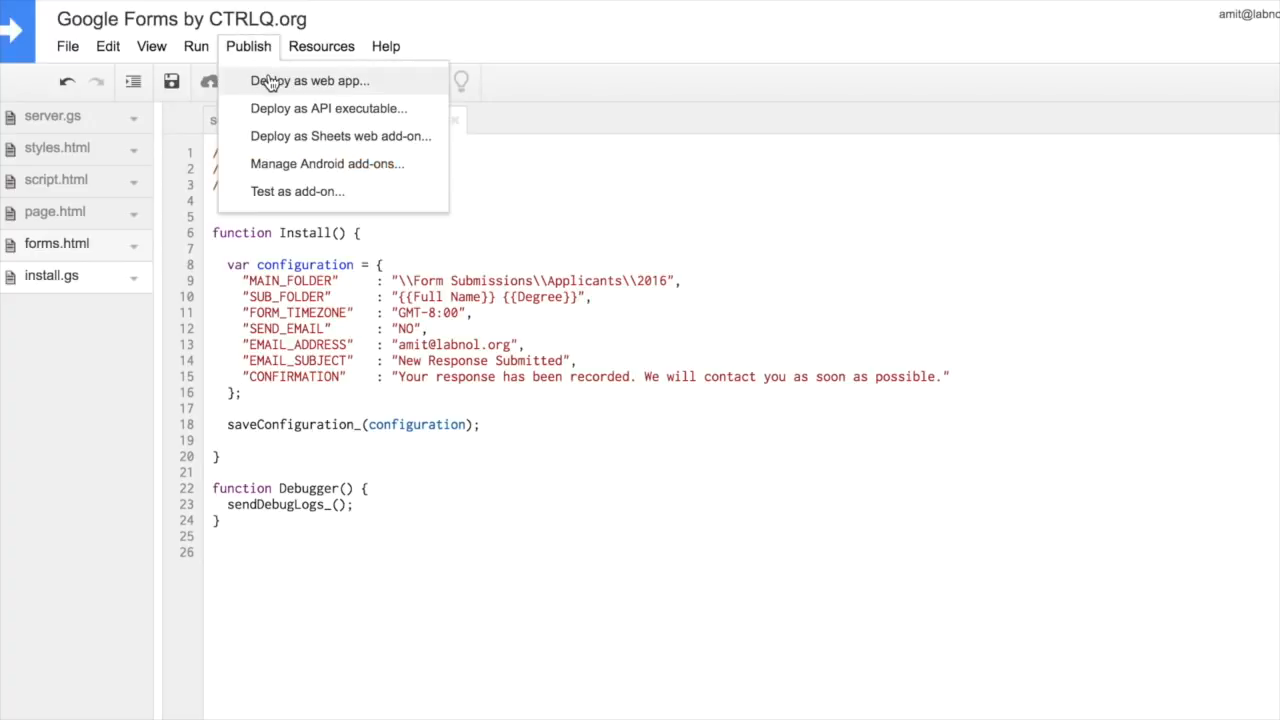
pyautogui.click(418, 88)
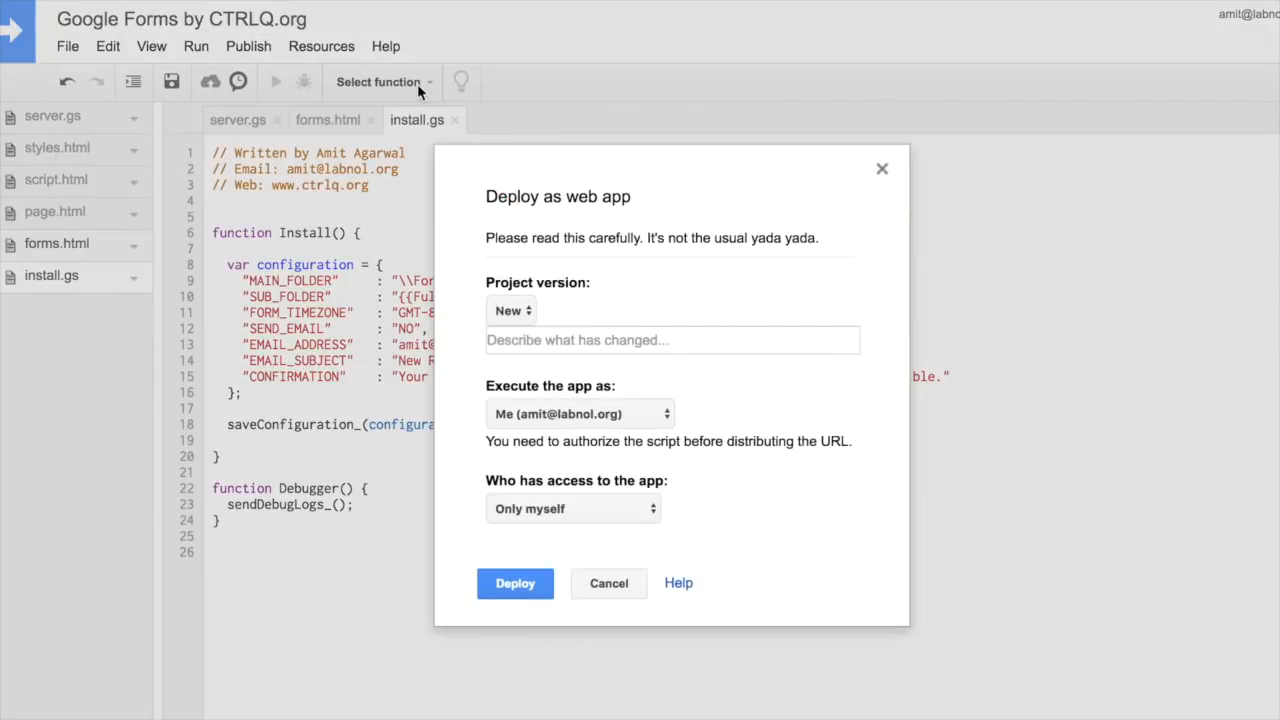
pyautogui.click(720, 342)
pyautogui.write('My First Form')
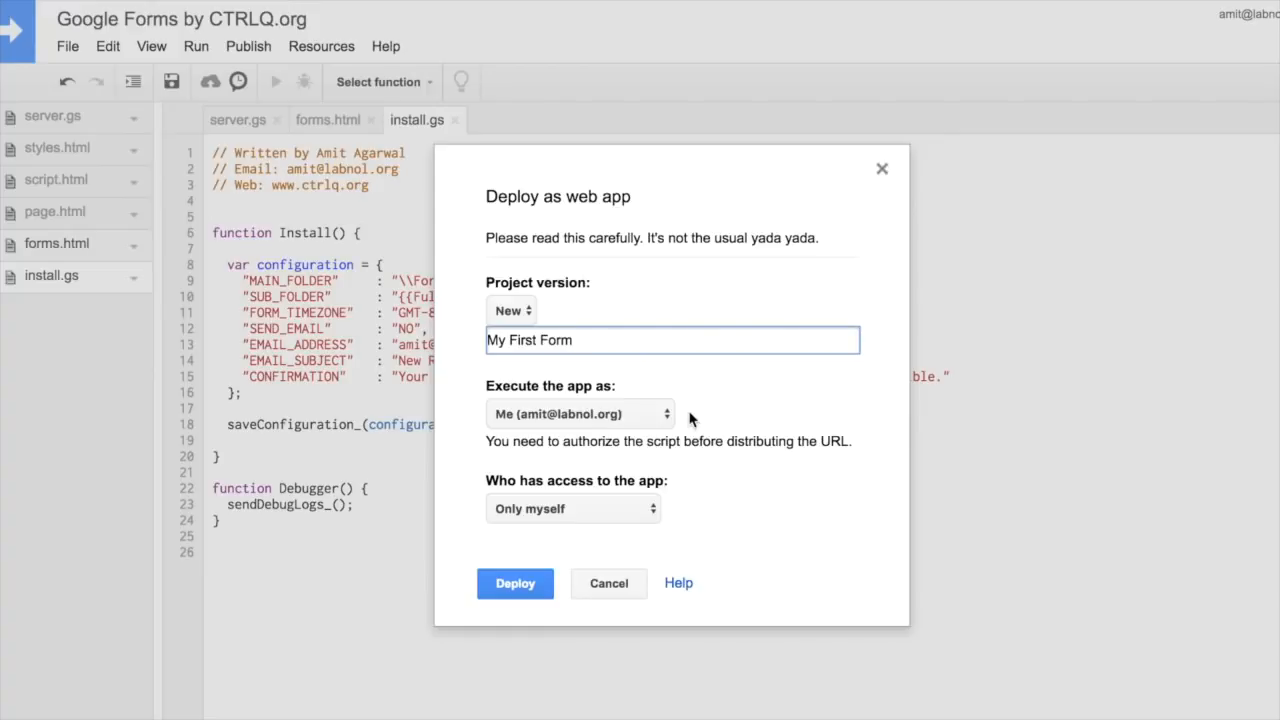
pyautogui.click(653, 508)
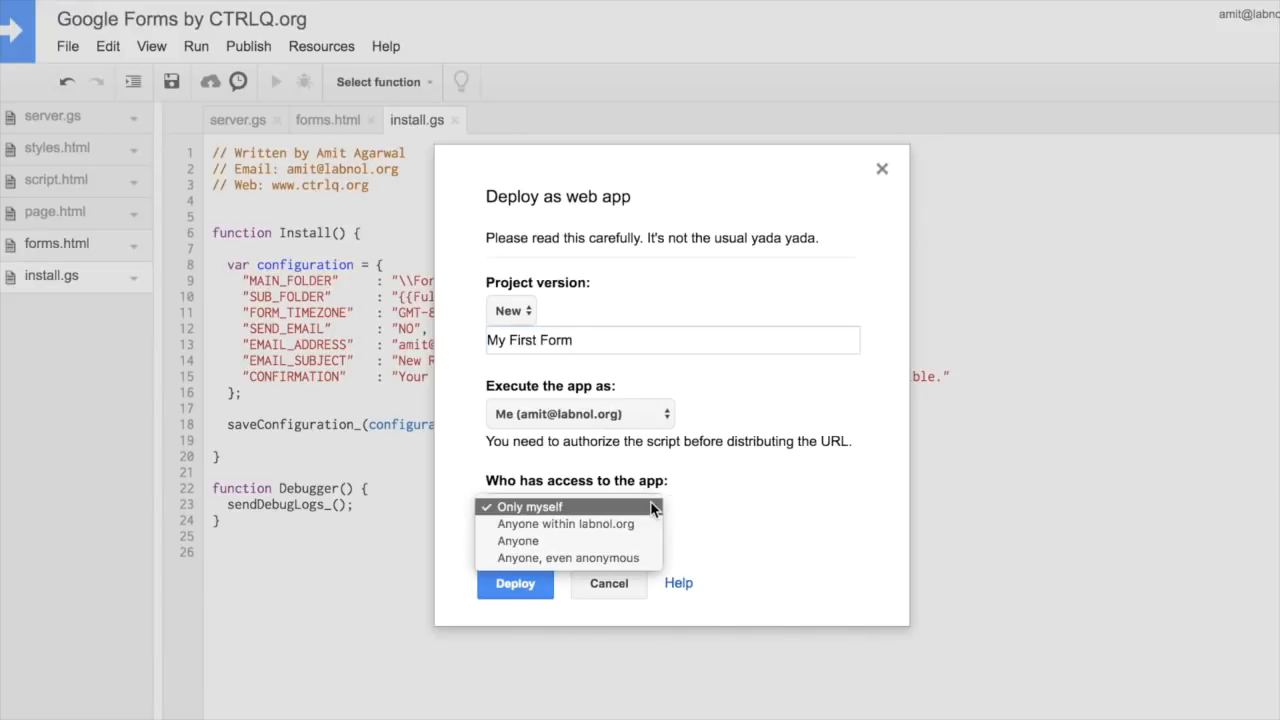
pyautogui.click(646, 556)
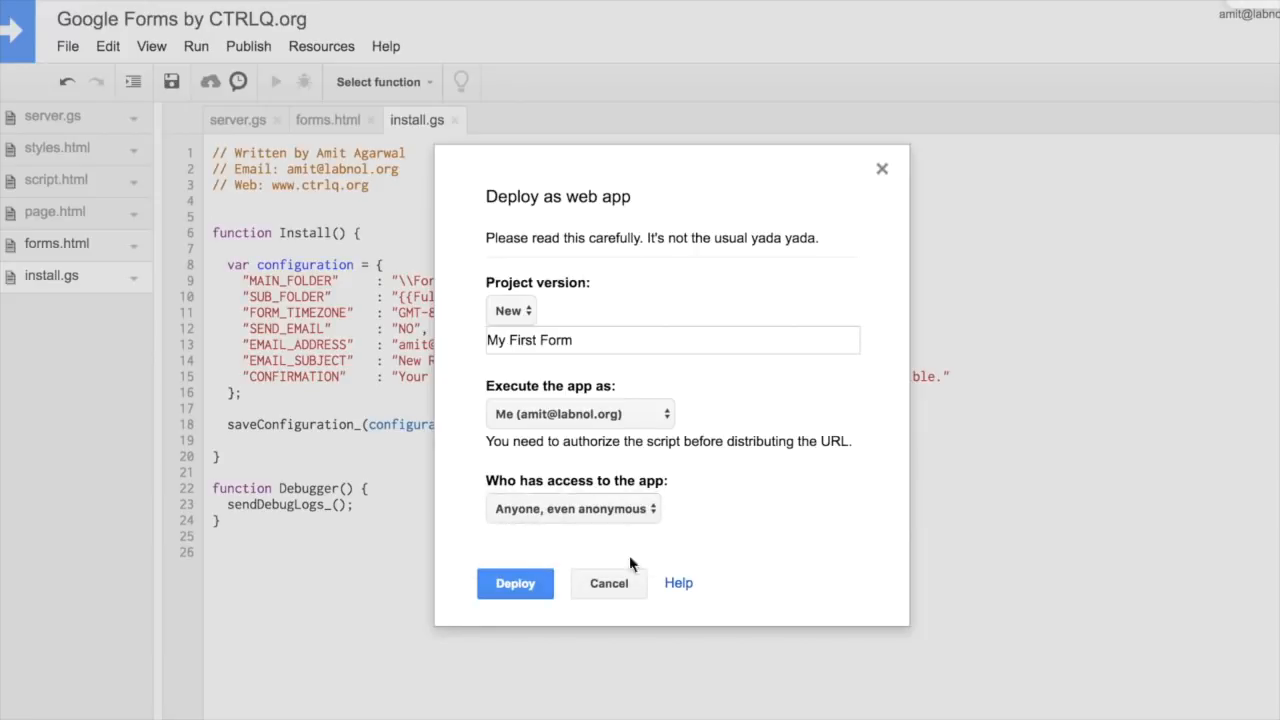
pyautogui.click(541, 597)
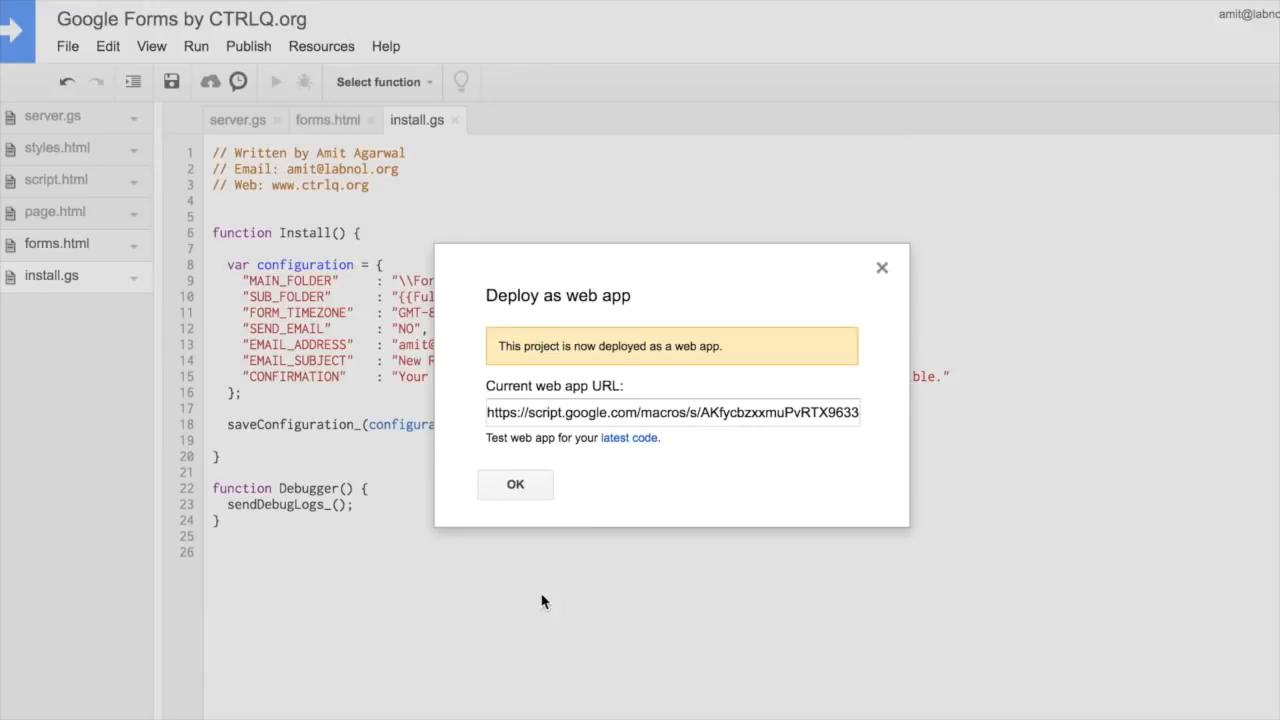
pyautogui.click(707, 413)
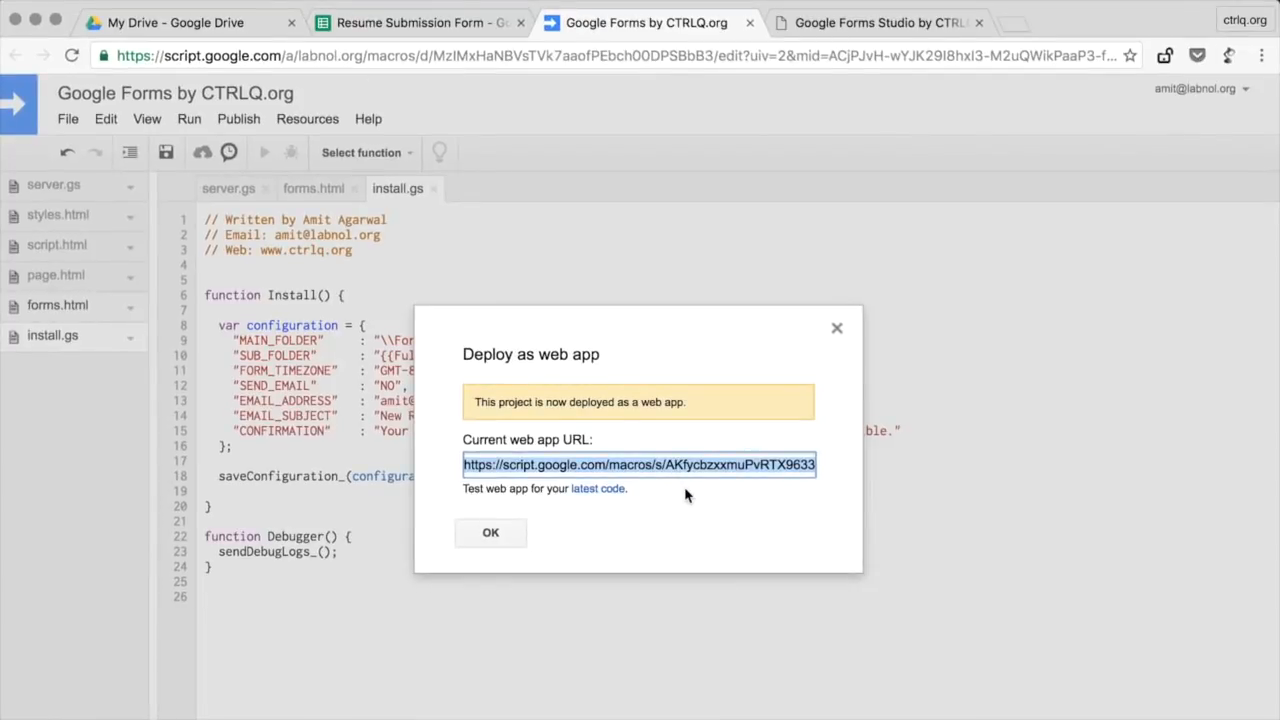
pyautogui.click(863, 28)
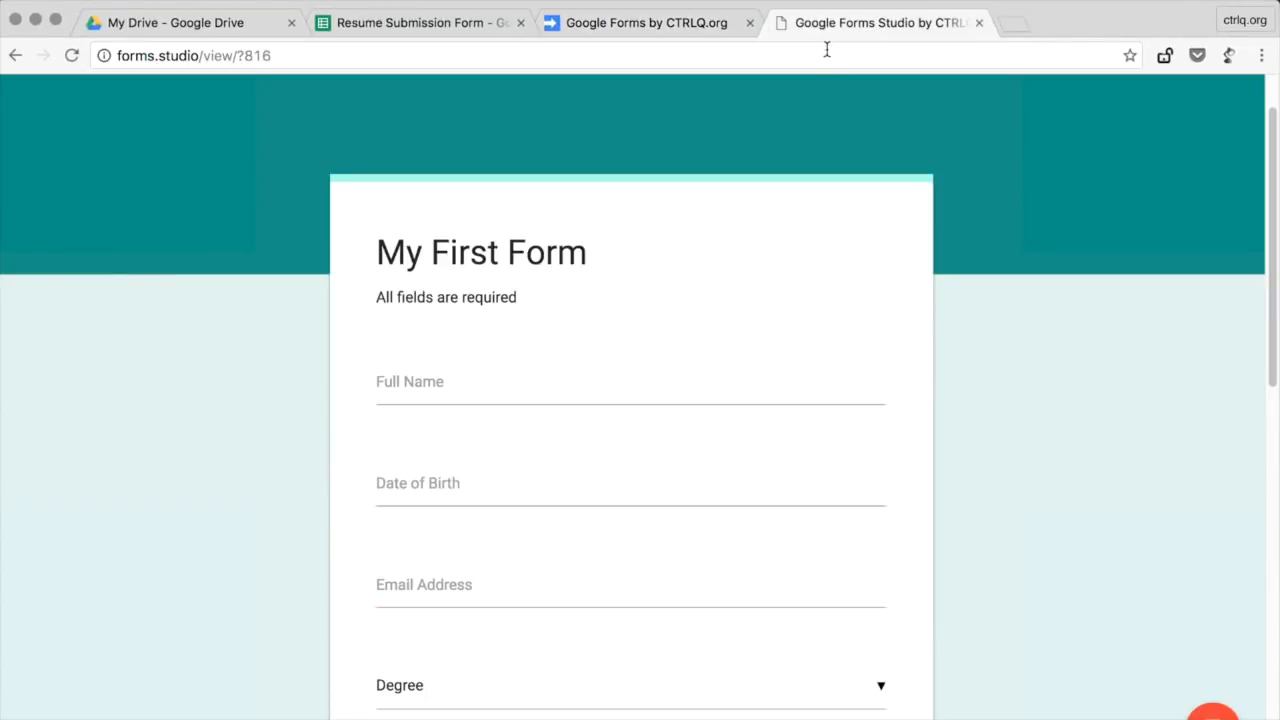
# Step: Load the deployed web app URL in the browser
pyautogui.click(826, 57)
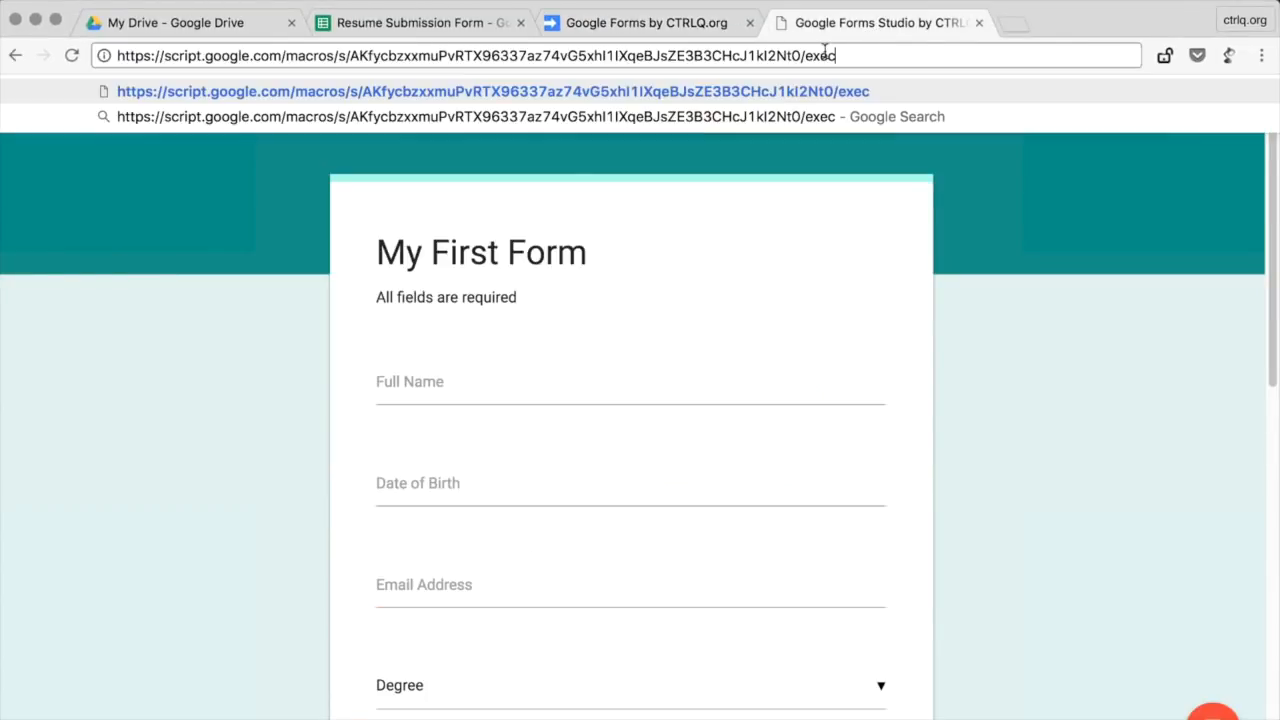
pyautogui.press('Return')
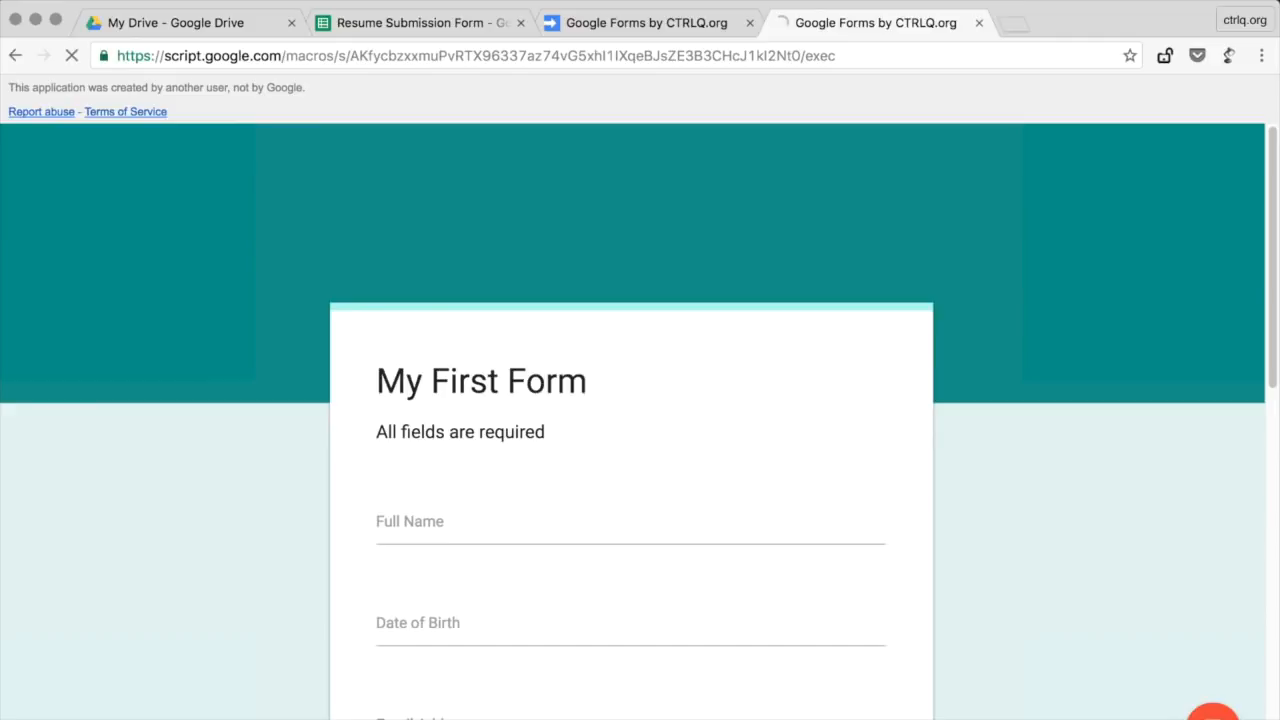
pyautogui.scroll(-2, 1130, 622)
pyautogui.scroll(-2, 1130, 622)
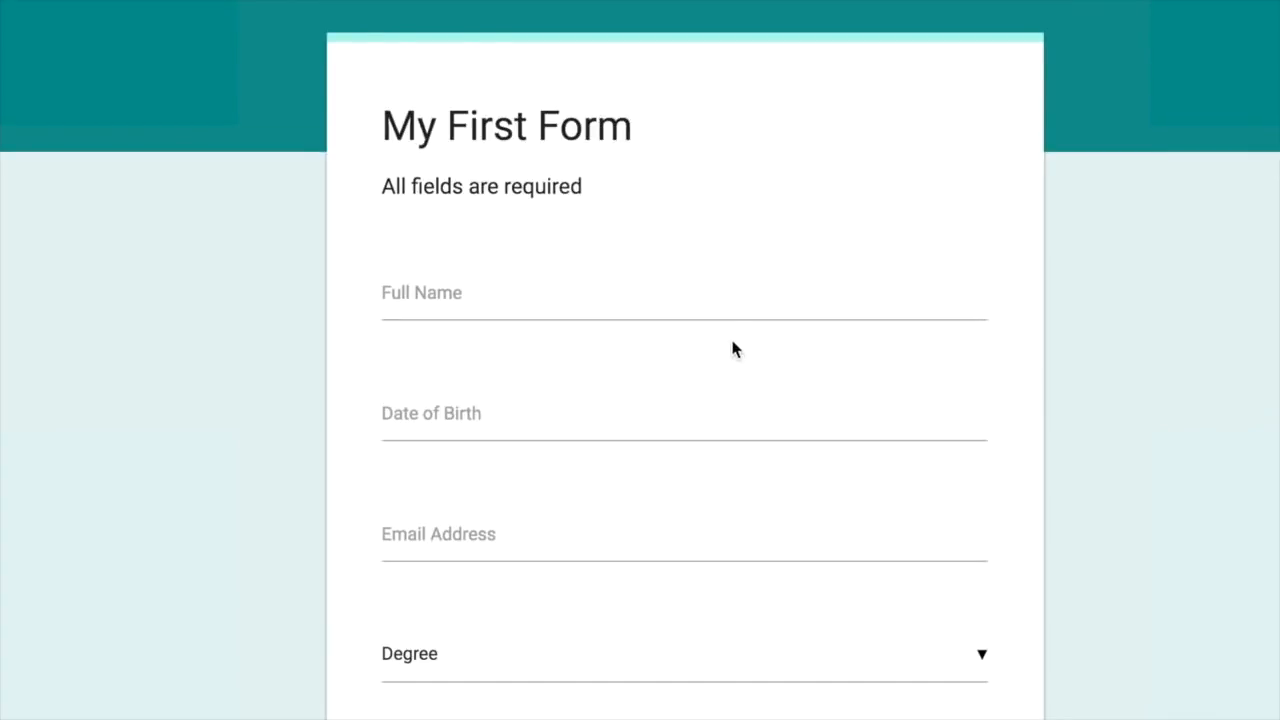
# Step: Fill in the applicant's full name, a birth date on the 17th, and e-mail address
pyautogui.click(745, 297)
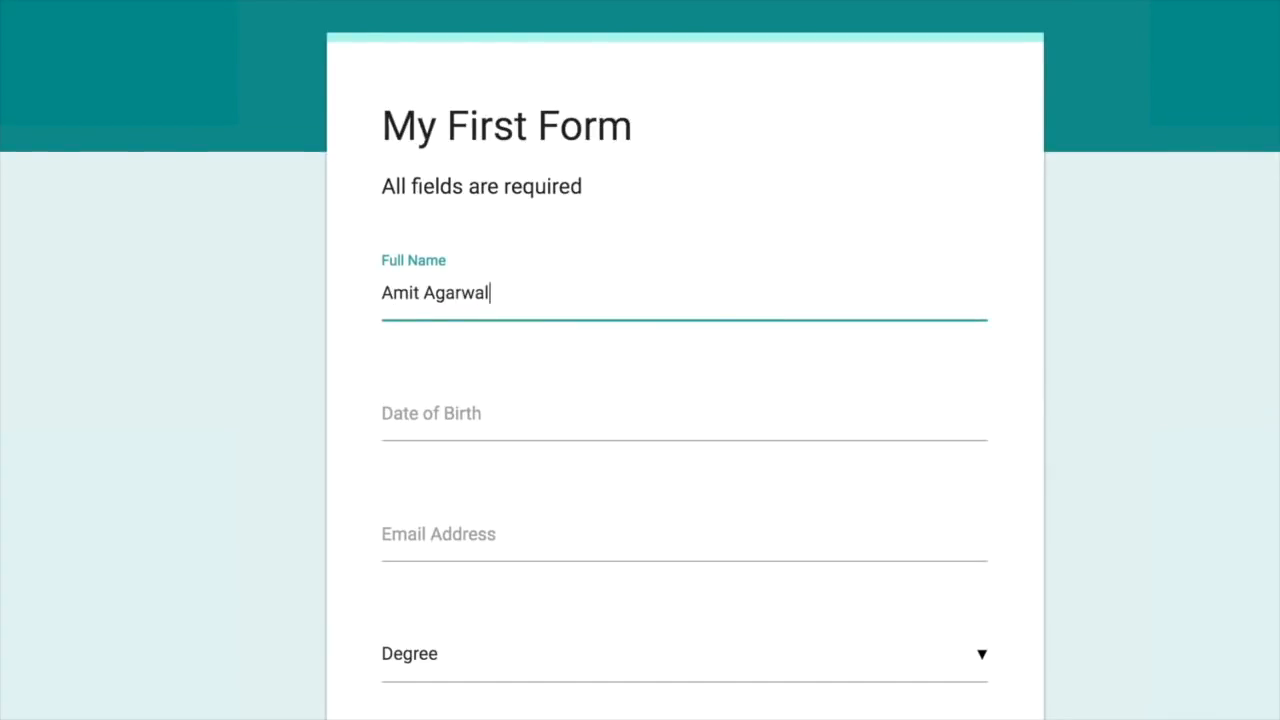
pyautogui.click(571, 418)
pyautogui.click(694, 486)
pyautogui.click(586, 527)
# Step: Choose Engineering degree, New York location preference, and attach the CV PDF
pyautogui.scroll(-5, 1108, 469)
pyautogui.click(651, 235)
pyautogui.click(572, 368)
pyautogui.click(405, 420)
pyautogui.scroll(-3, 480, 443)
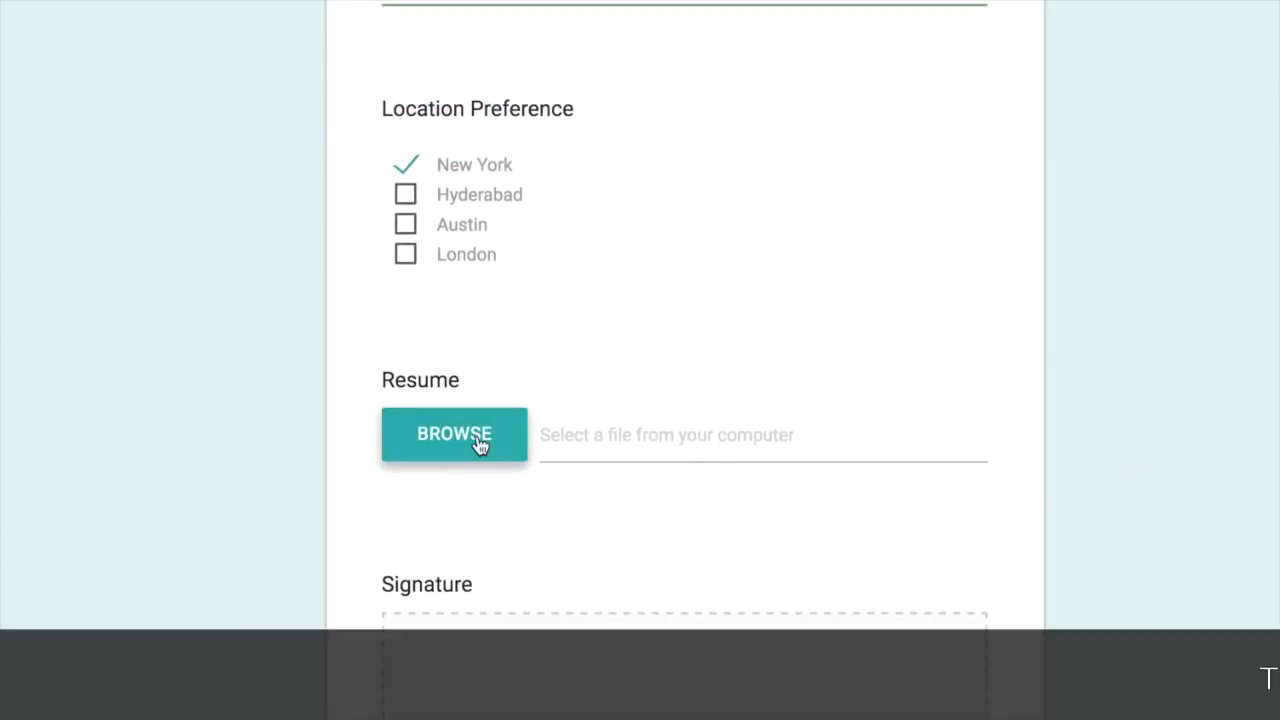
pyautogui.click(479, 444)
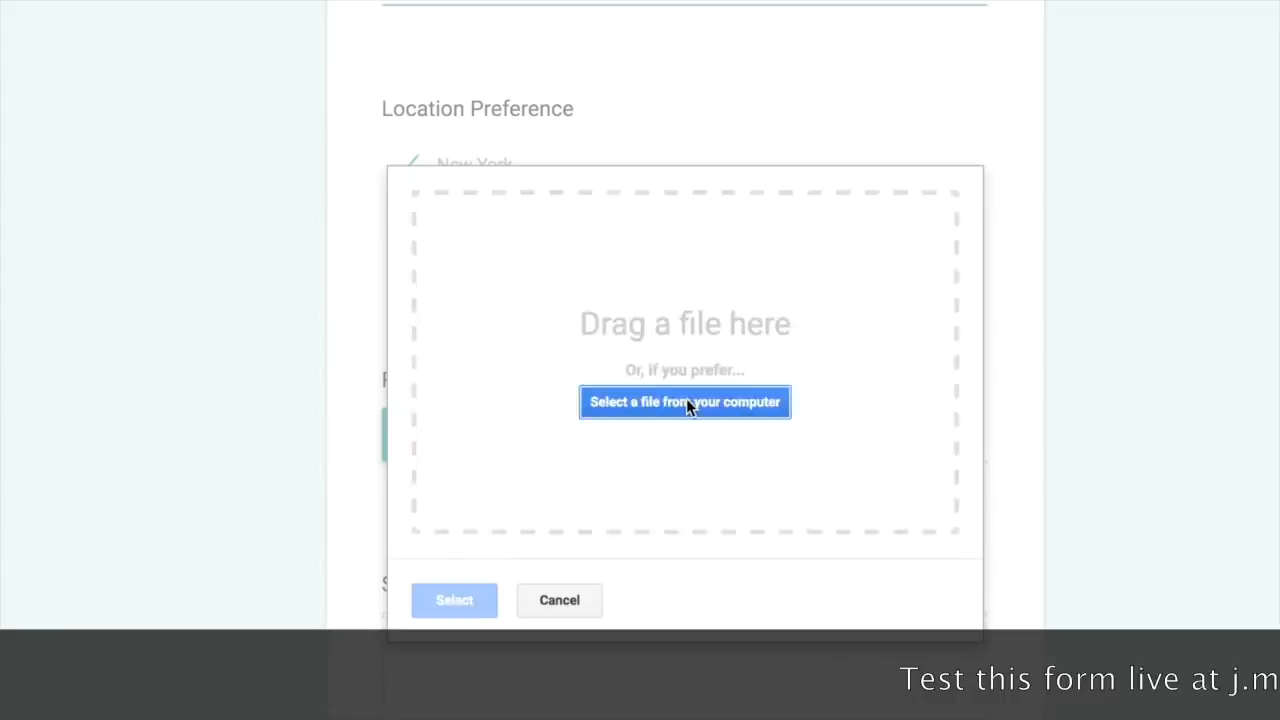
pyautogui.click(691, 401)
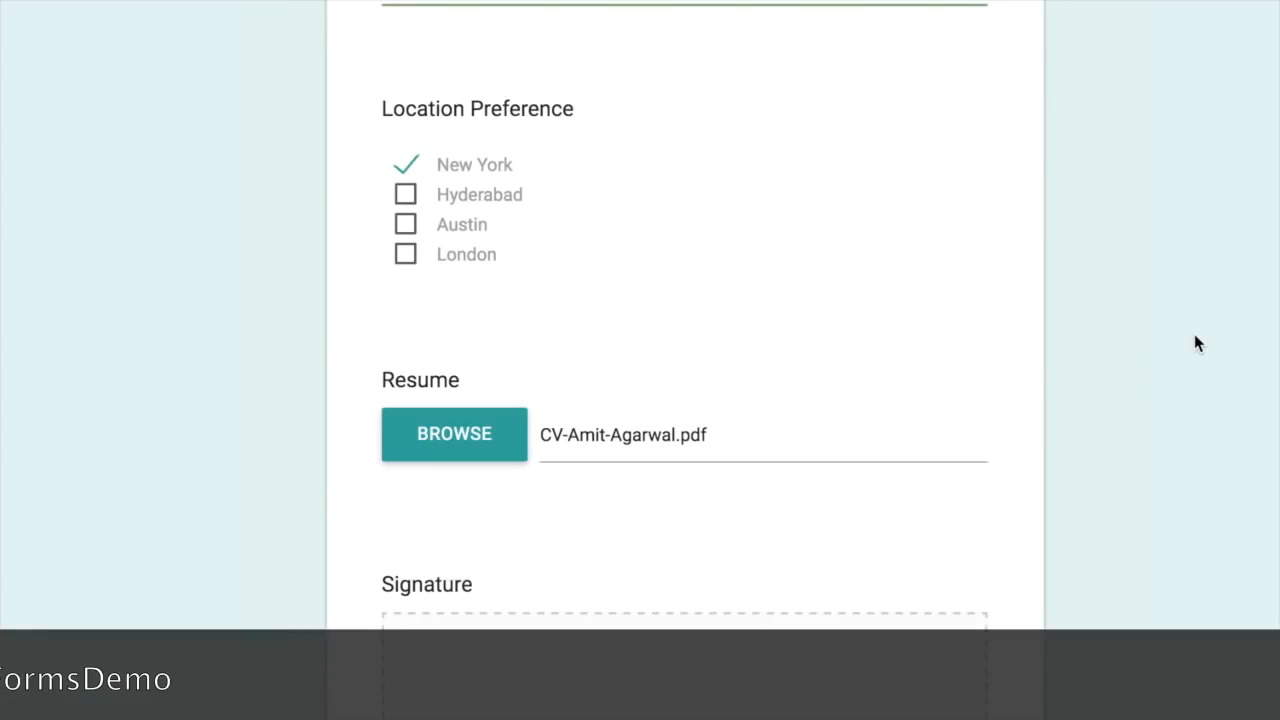
# Step: Draw a signature, complete the reCAPTCHA check, and submit the form
pyautogui.scroll(-4, 1194, 334)
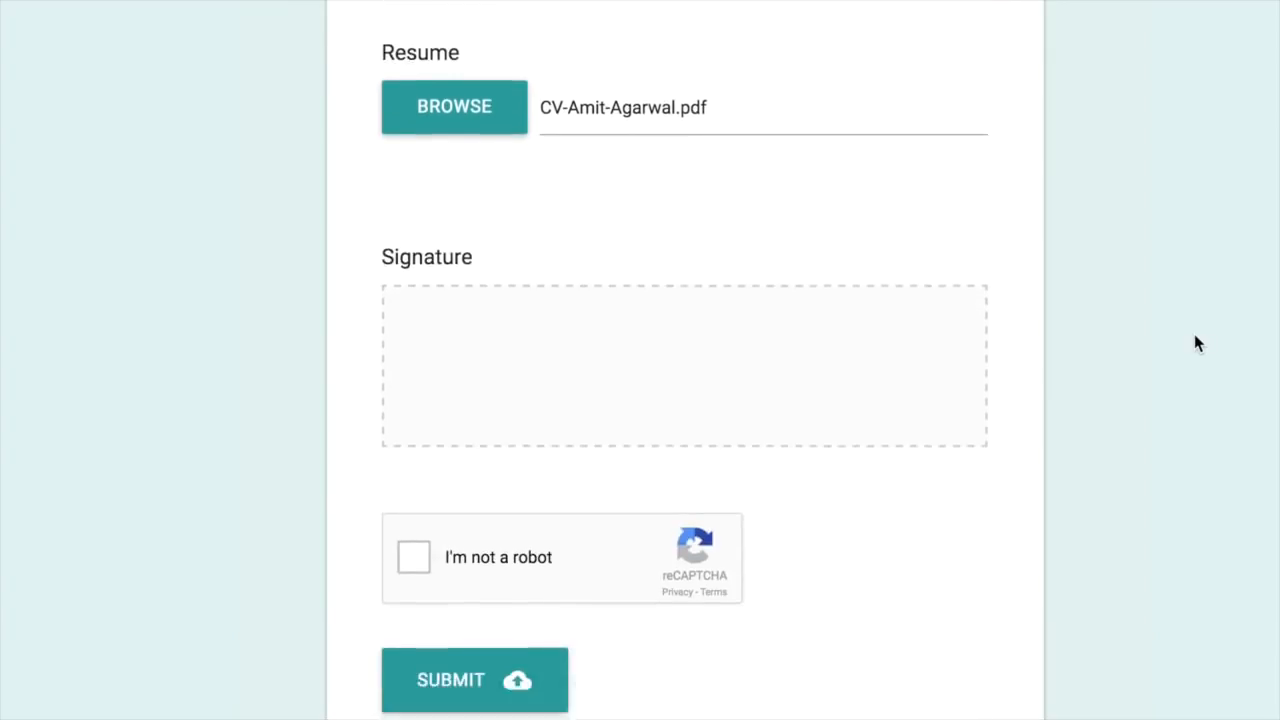
pyautogui.moveTo(663, 380)
pyautogui.mouseDown()
pyautogui.moveTo(614, 360)
pyautogui.moveTo(700, 348)
pyautogui.mouseUp()
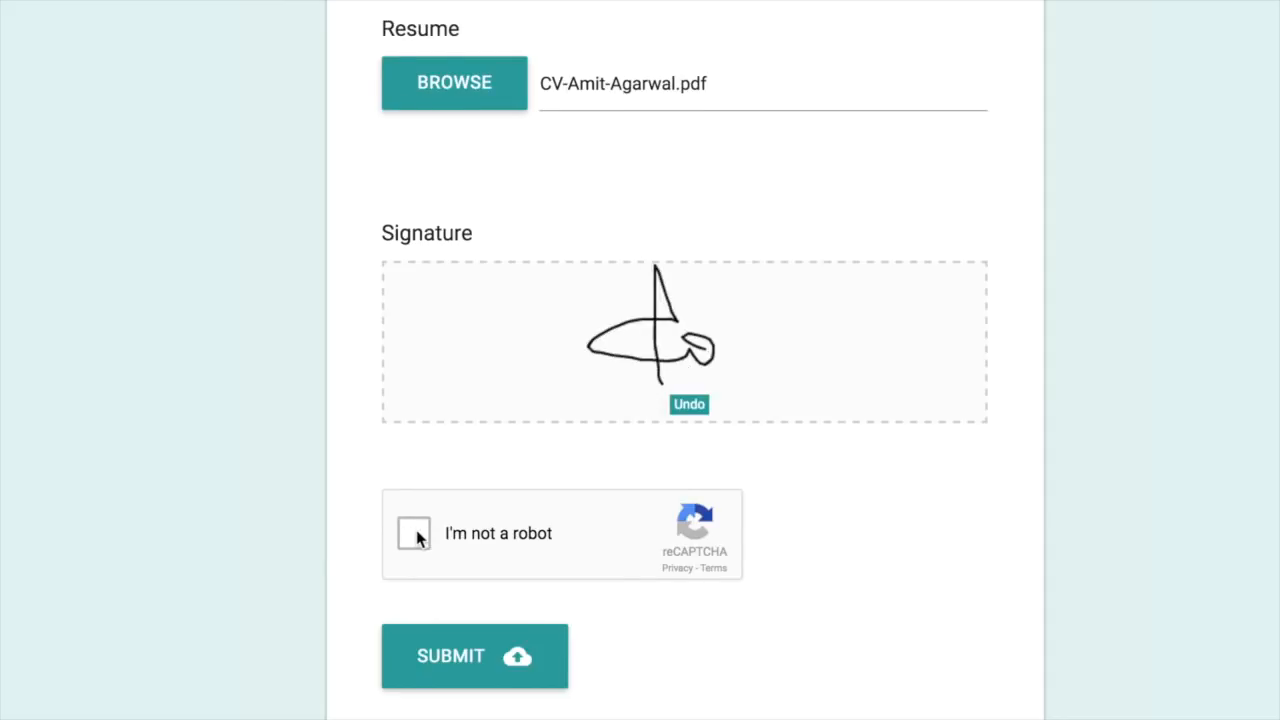
pyautogui.scroll(-1, 417, 538)
pyautogui.click(412, 494)
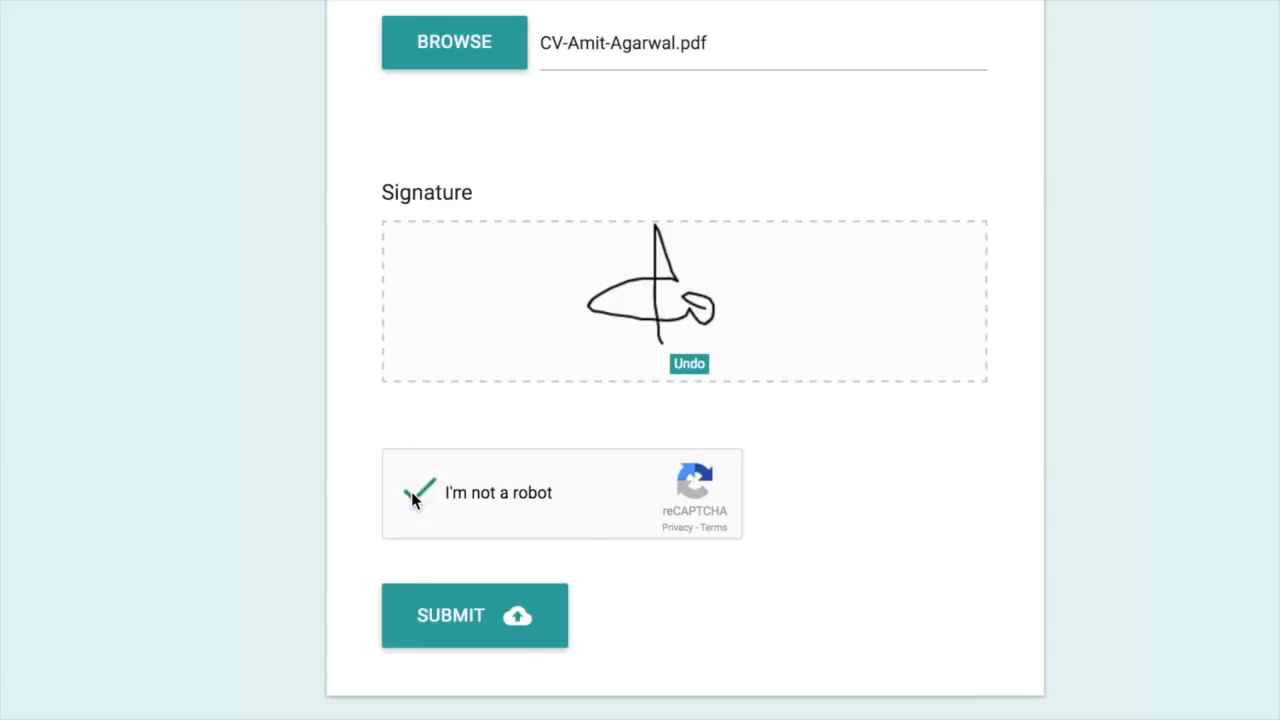
pyautogui.click(474, 622)
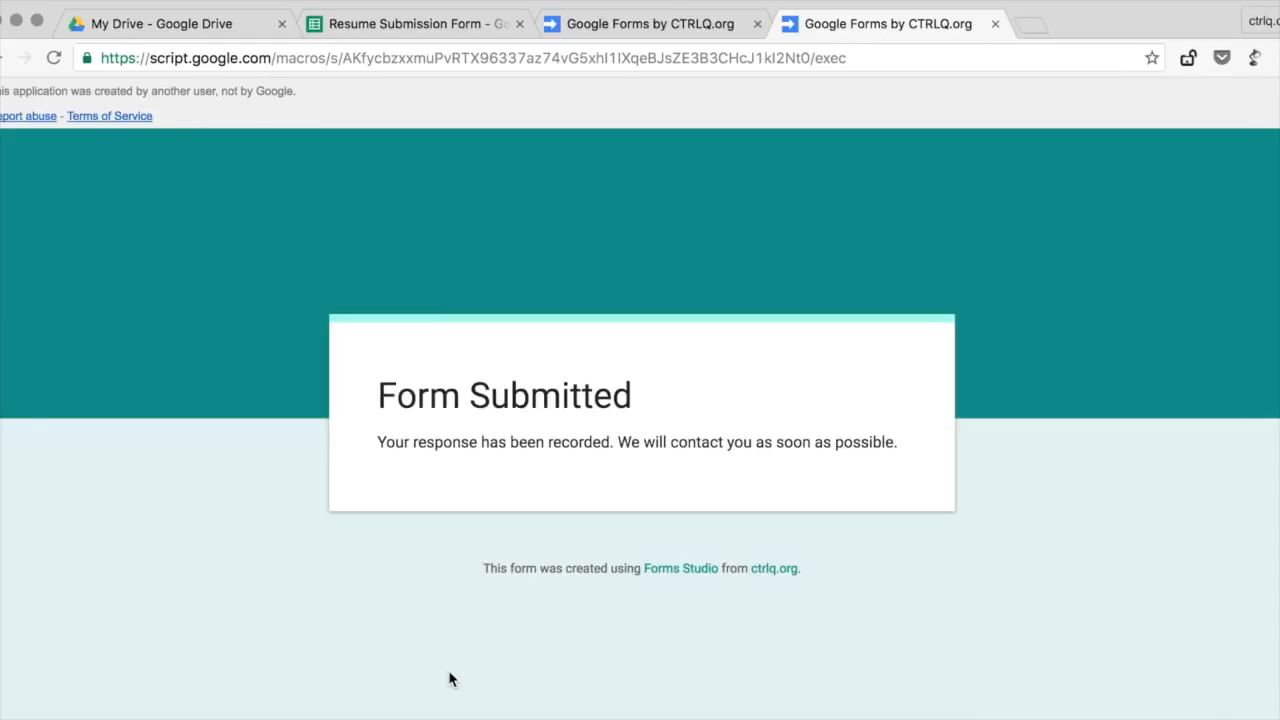
# Step: Check the response in the Resume Submission Form sheet, then open the applicant's 2016 folder in Drive
pyautogui.click(466, 28)
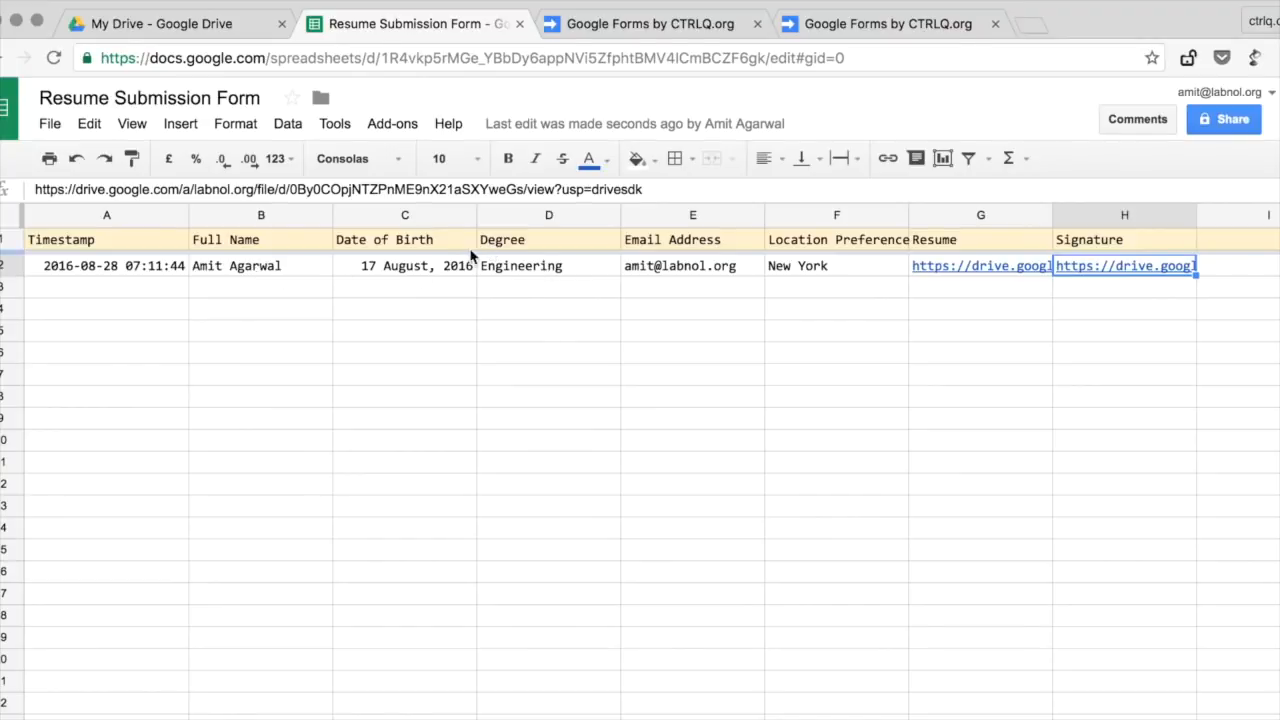
pyautogui.click(228, 23)
pyautogui.doubleClick(380, 277)
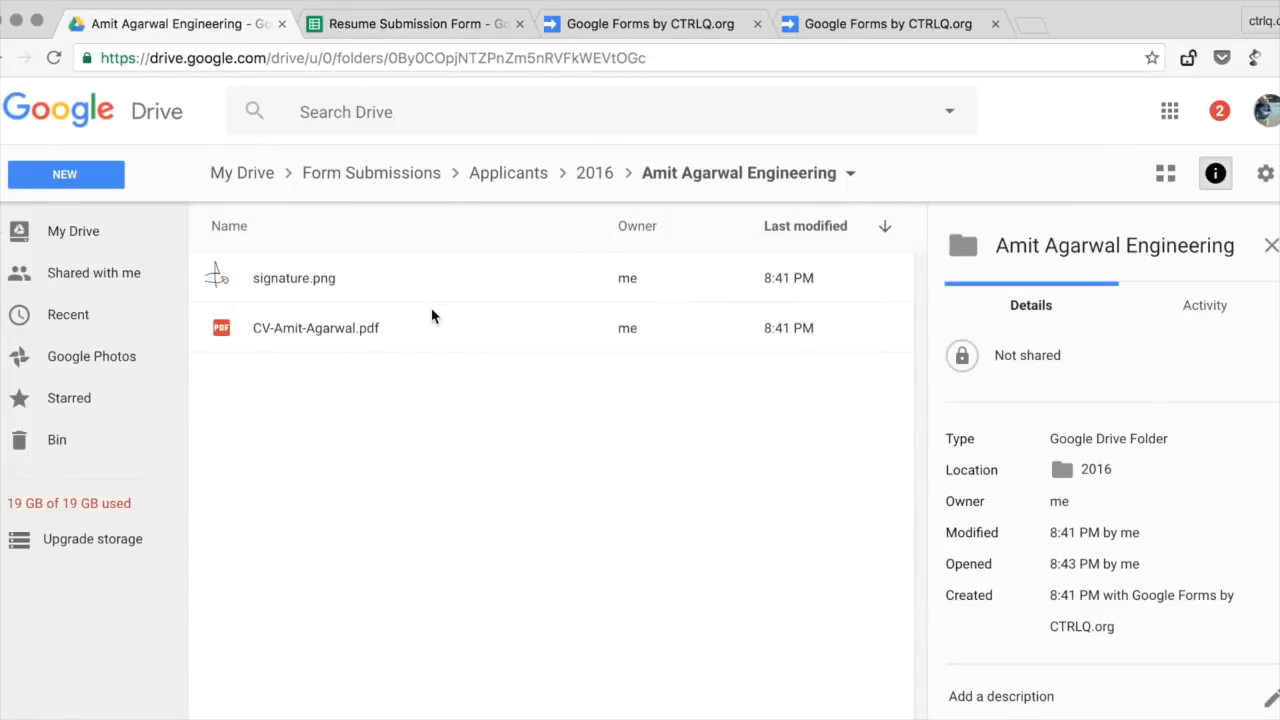